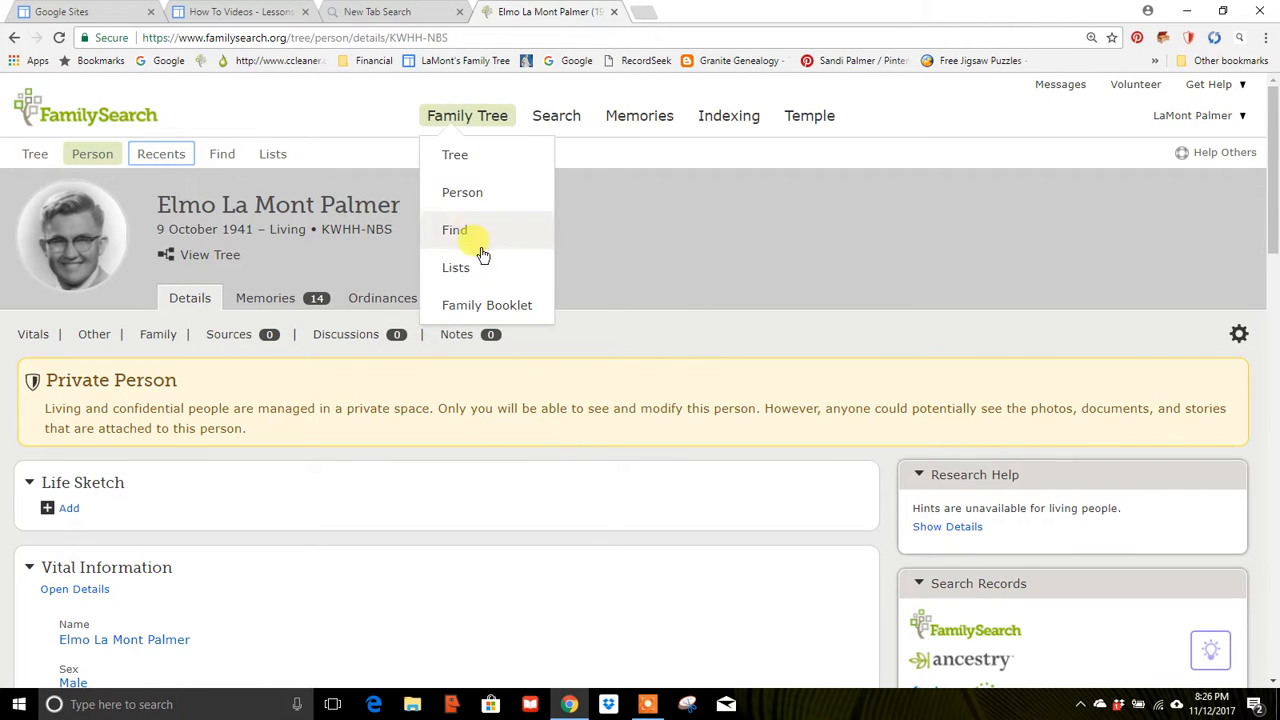
Open the Memories gallery and look through the two FHL - Flechtingen albums, ending in the ofb - Flechtingen album.
click(640, 121)
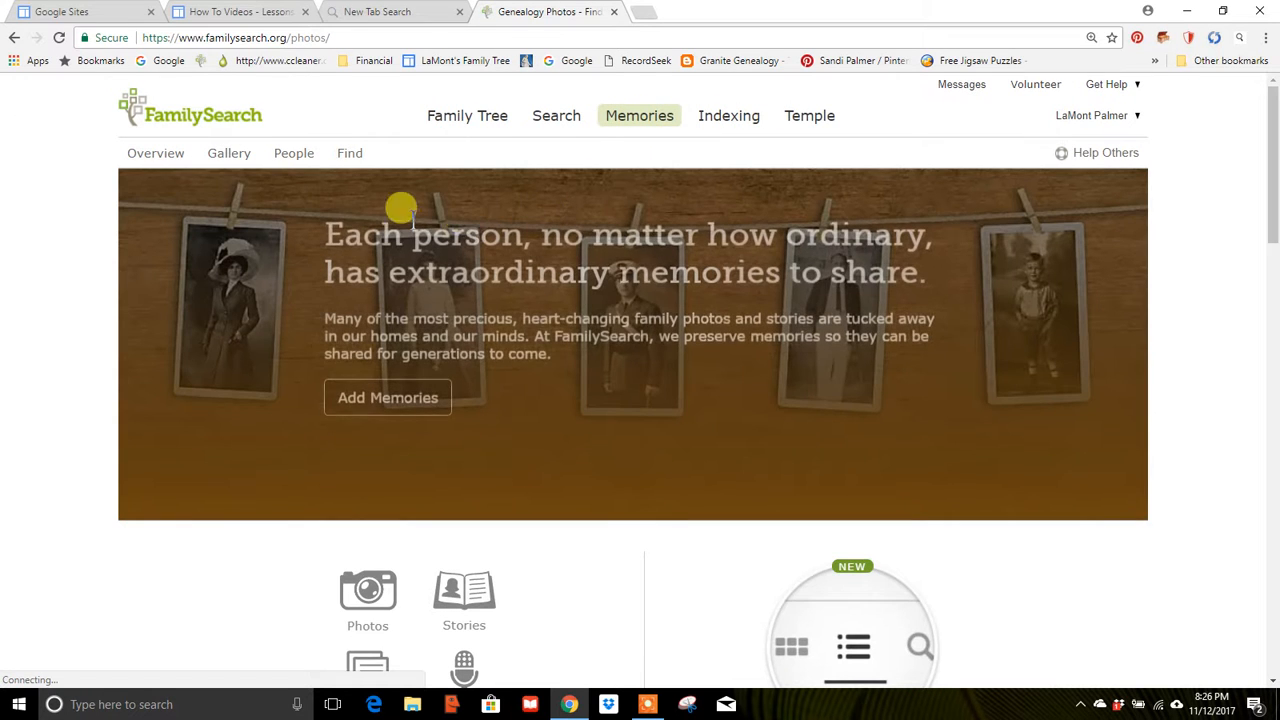
click(231, 158)
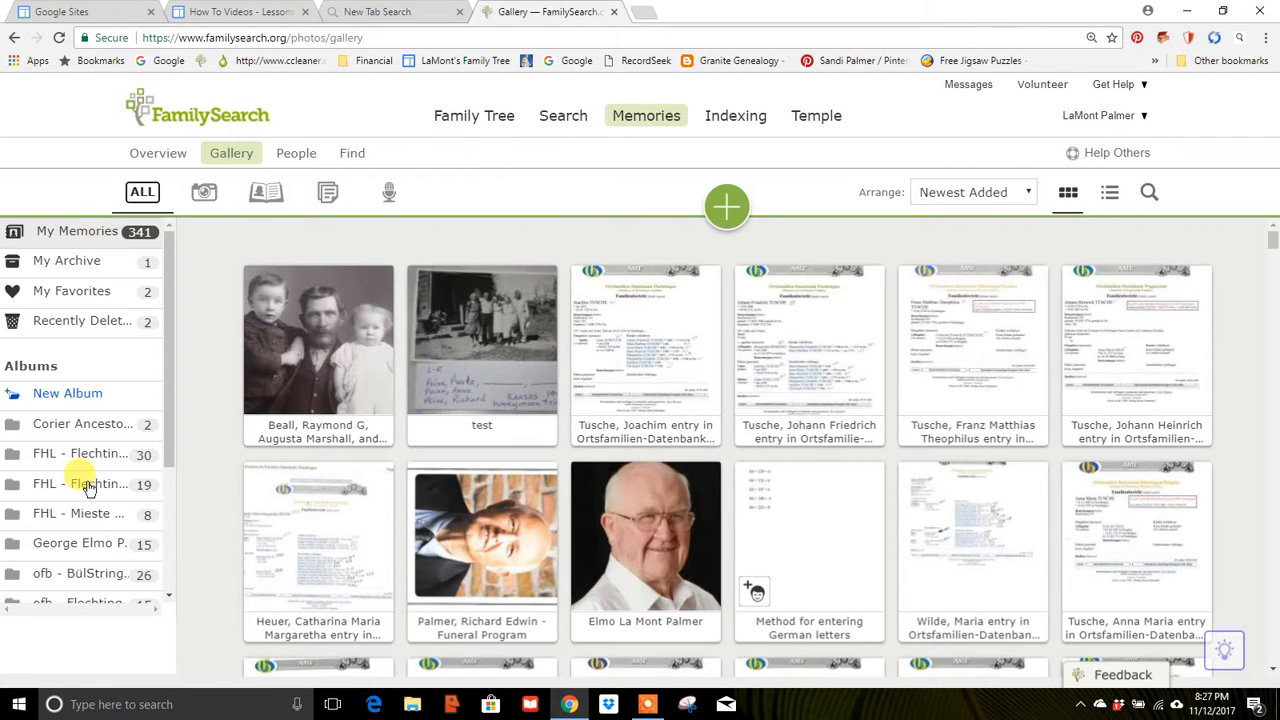
click(88, 486)
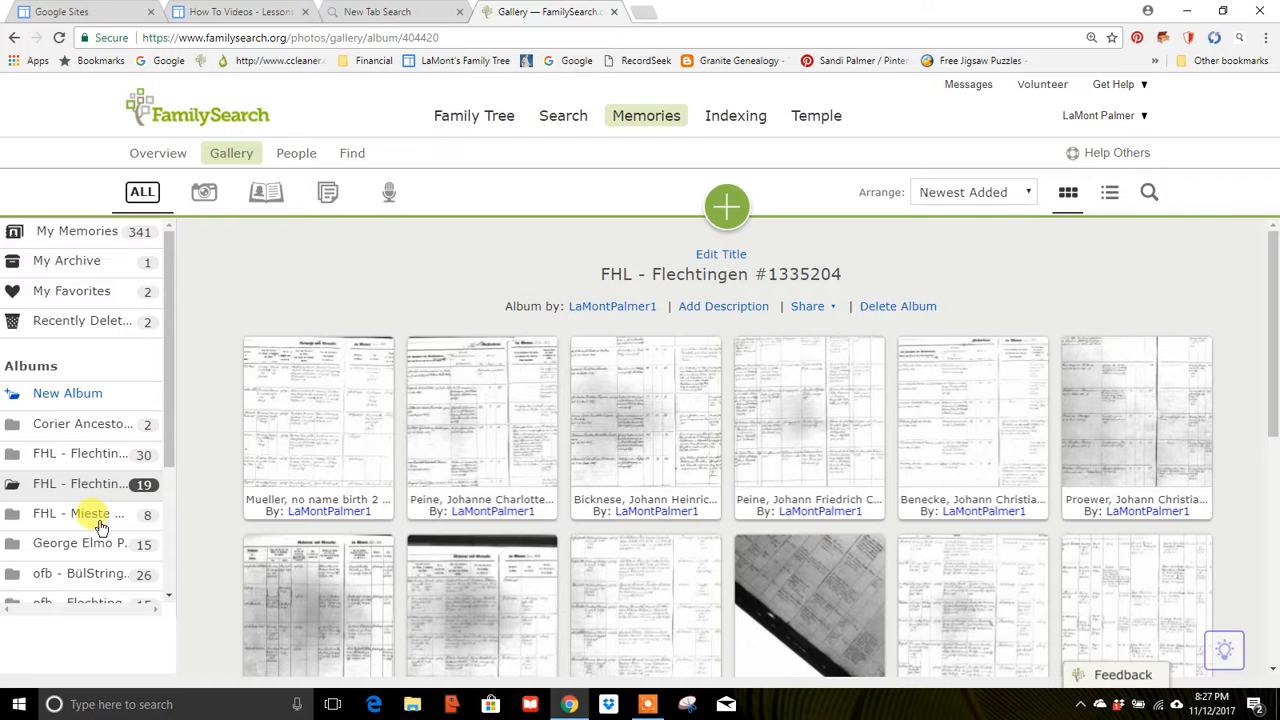
click(88, 455)
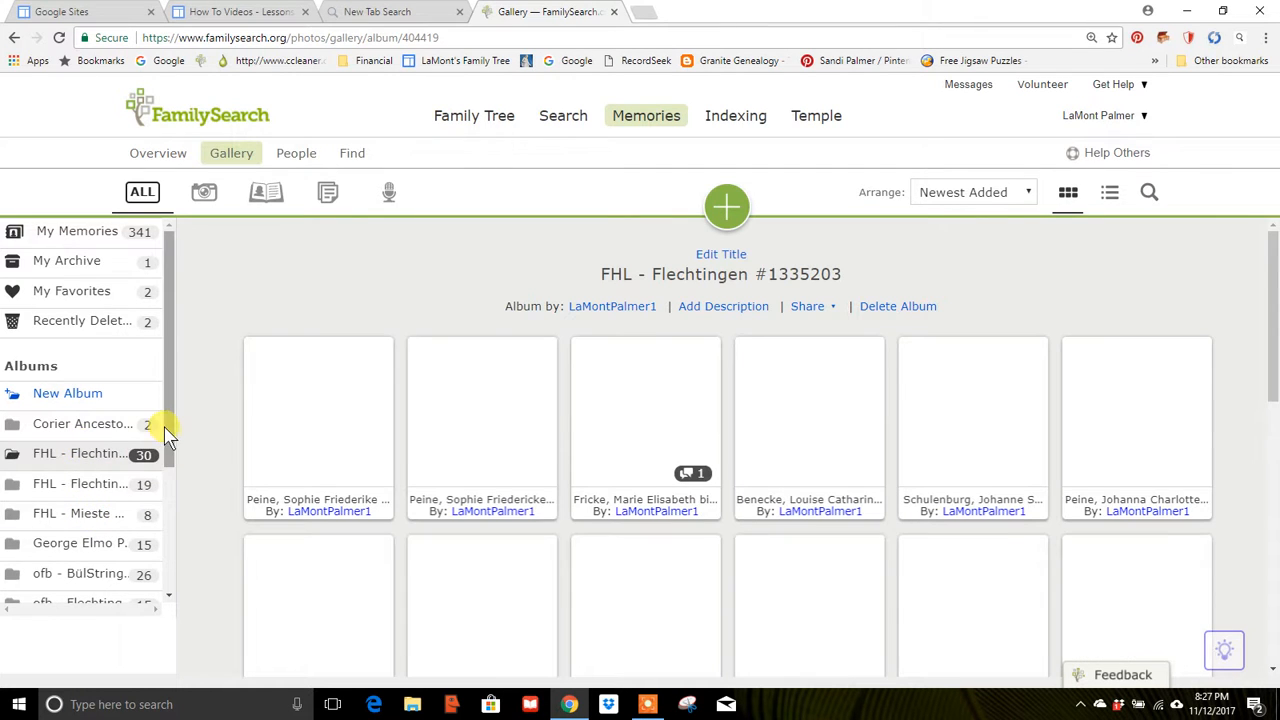
scroll(165, 435, down, 1)
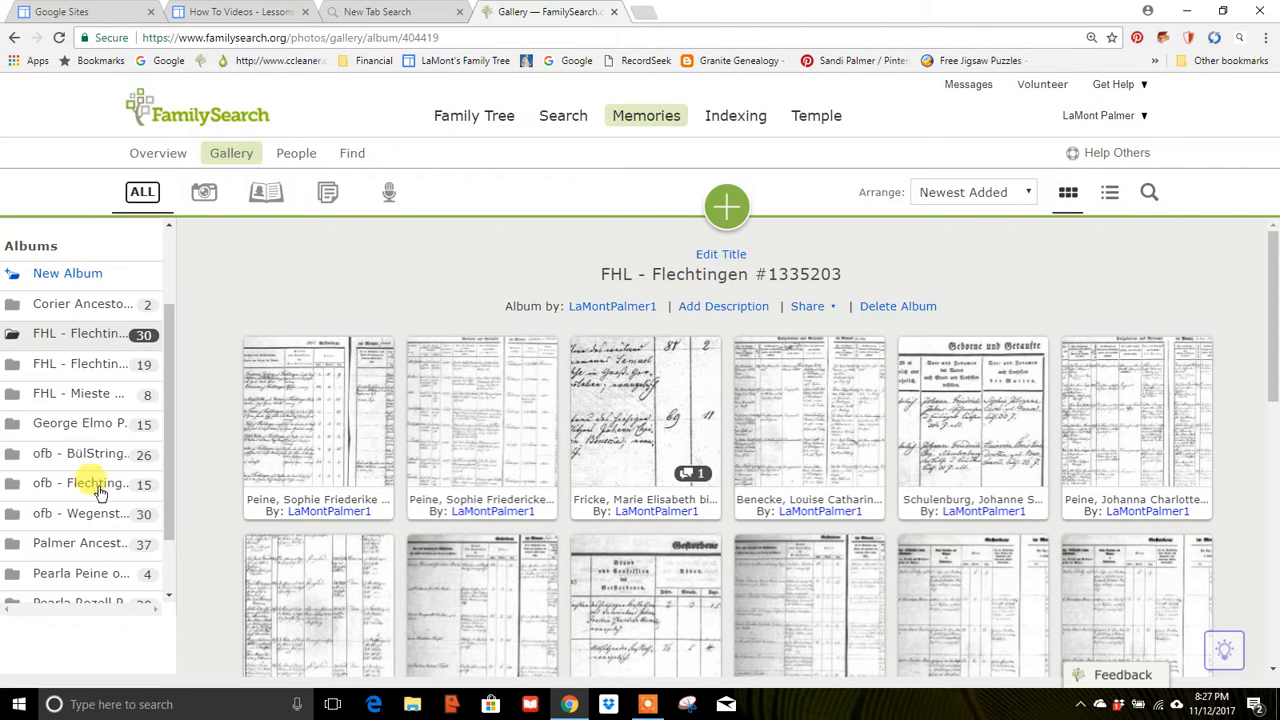
click(88, 487)
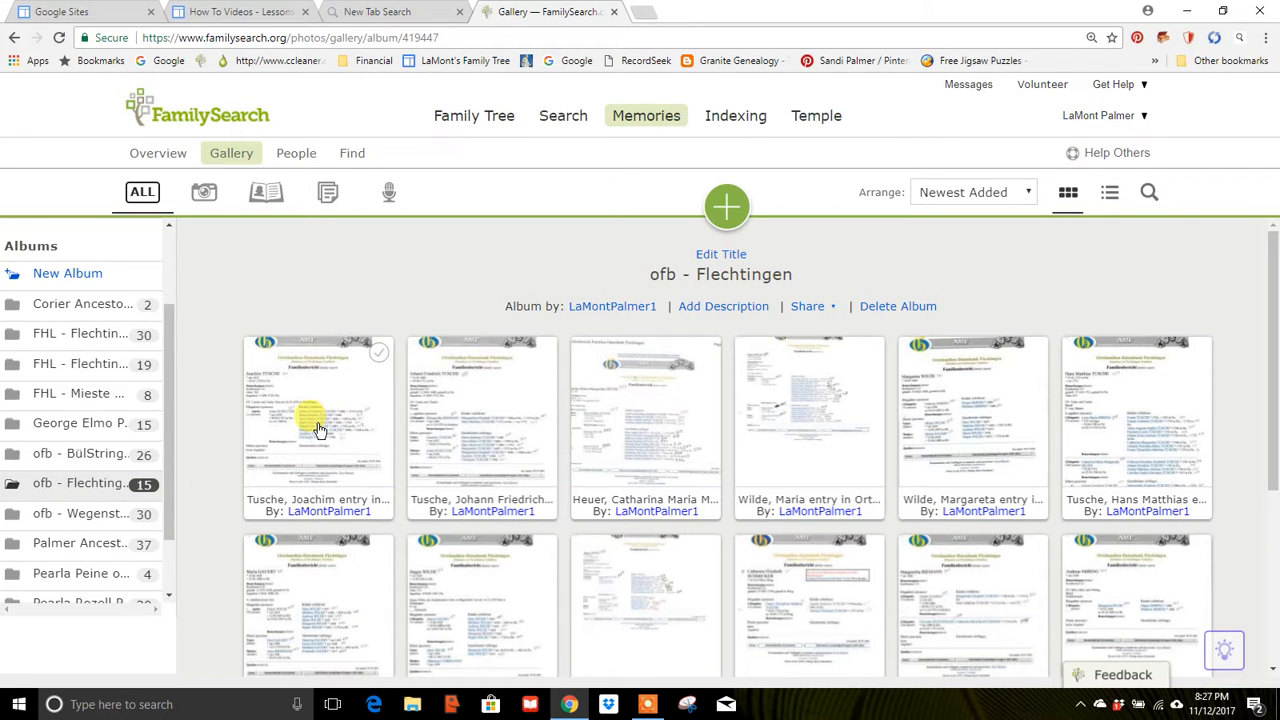
Open the first document in the ofb - Flechtingen album and read its family report on the spouse and children.
click(311, 431)
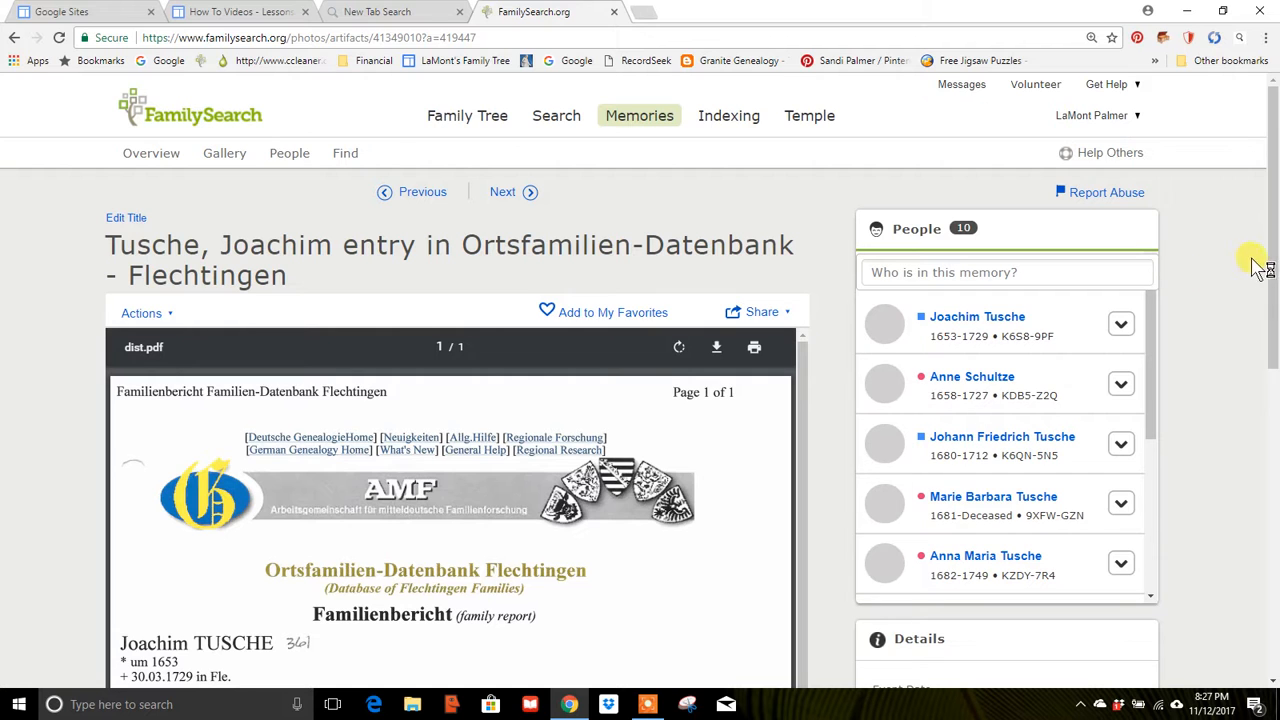
drag(1268, 275, 1272, 448)
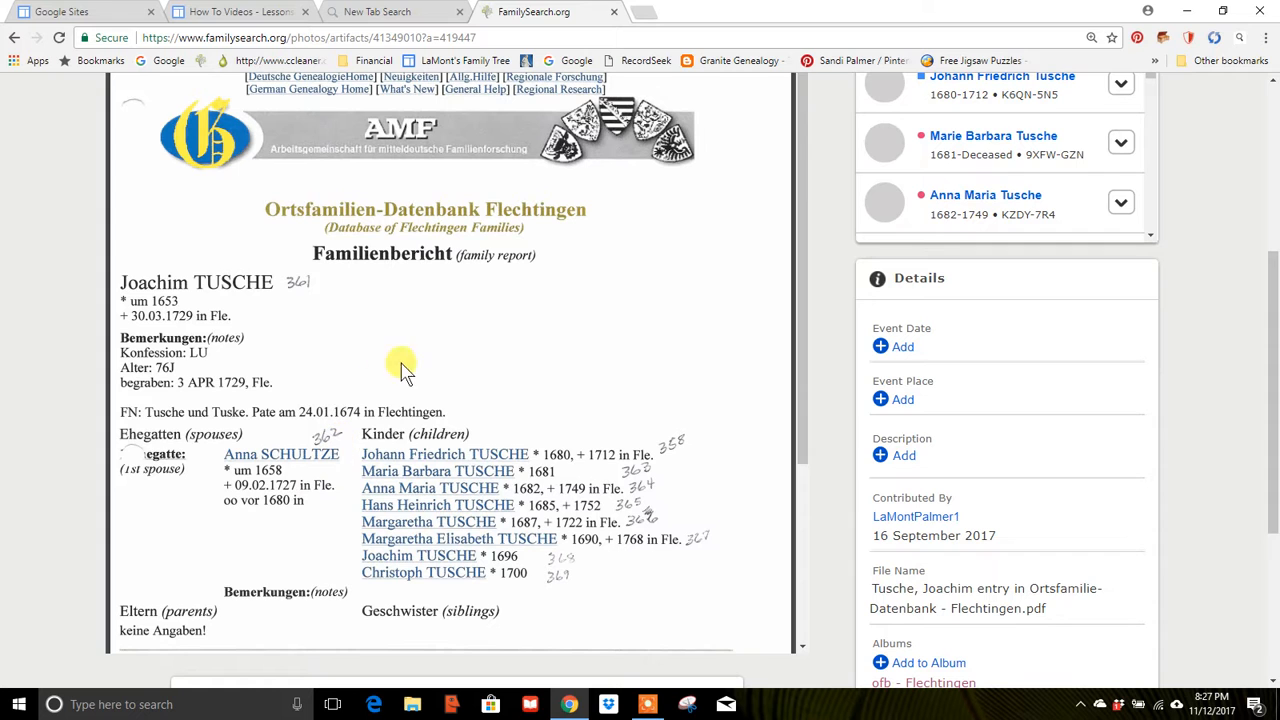
click(472, 303)
drag(1268, 465, 1275, 372)
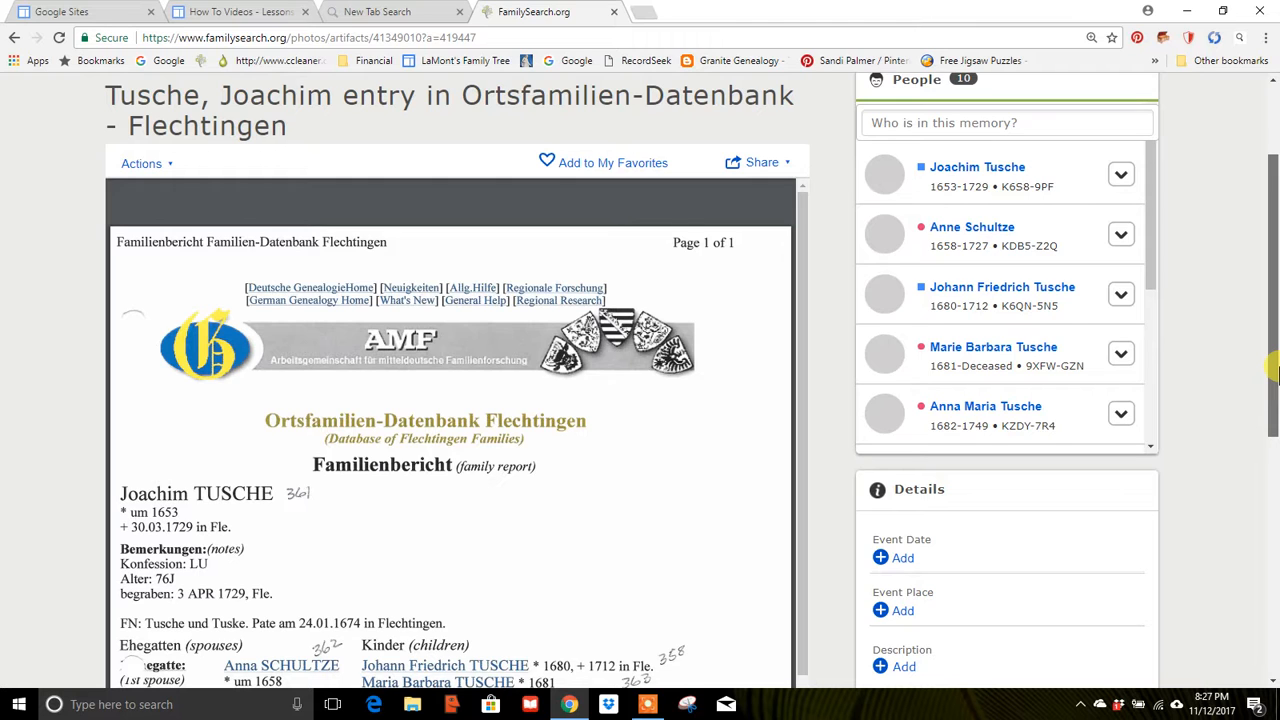
Go to the tree page of the first person tagged in the document and open his couple relationship for editing.
click(960, 170)
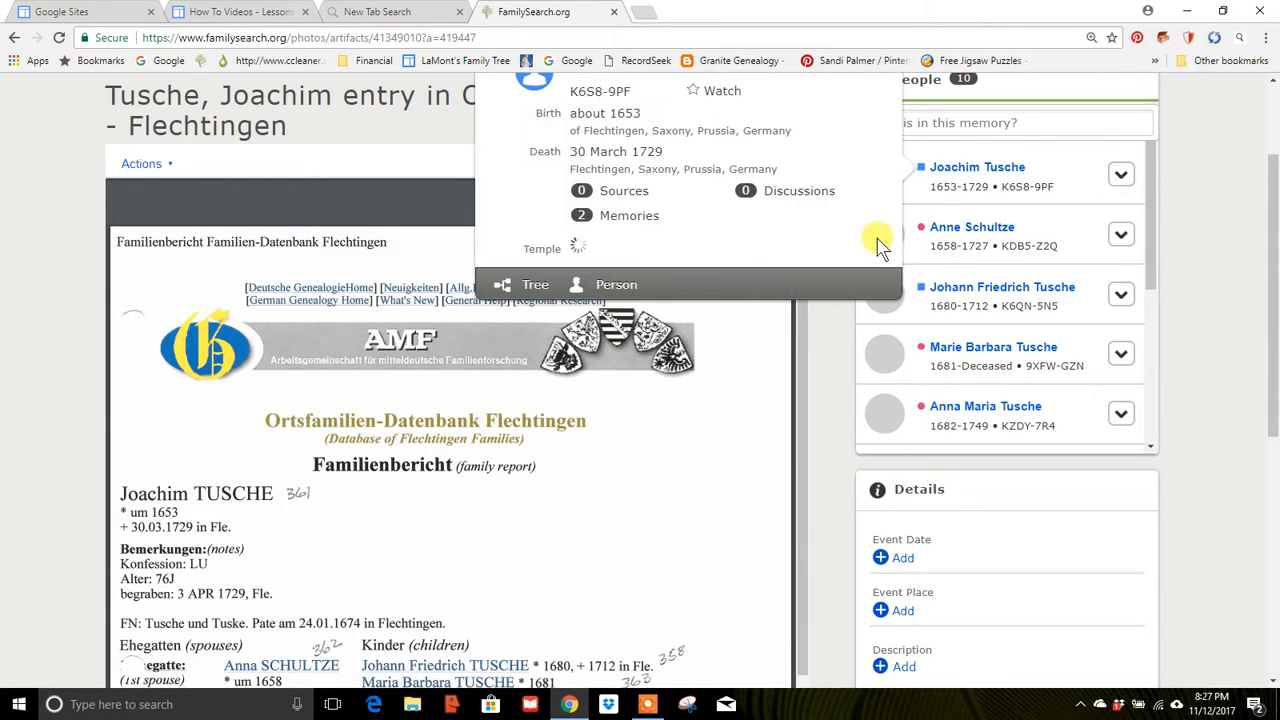
click(617, 285)
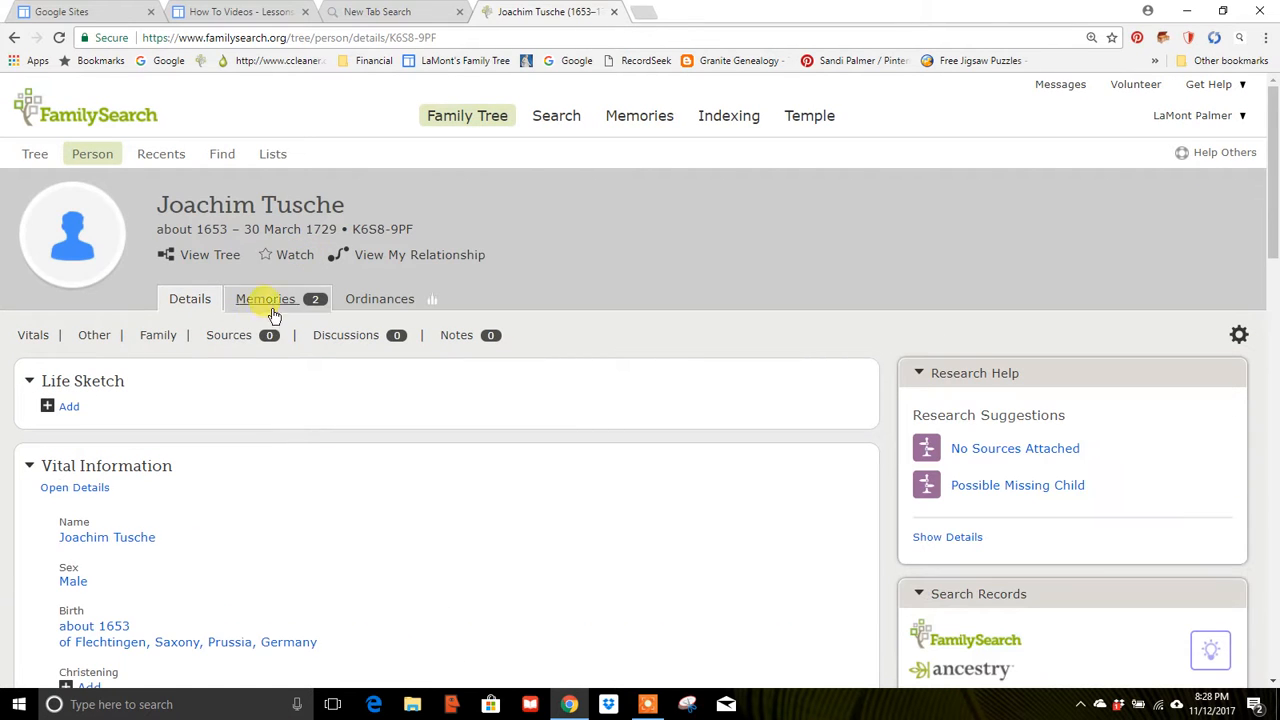
click(158, 338)
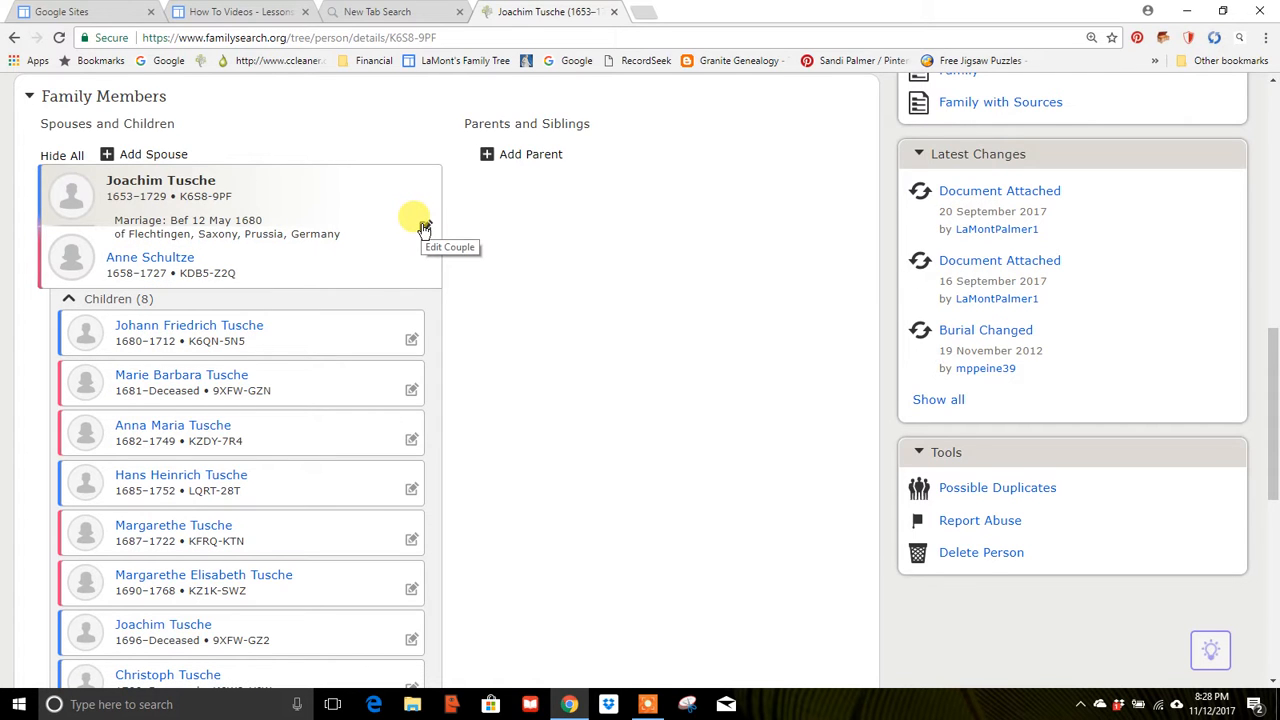
click(424, 226)
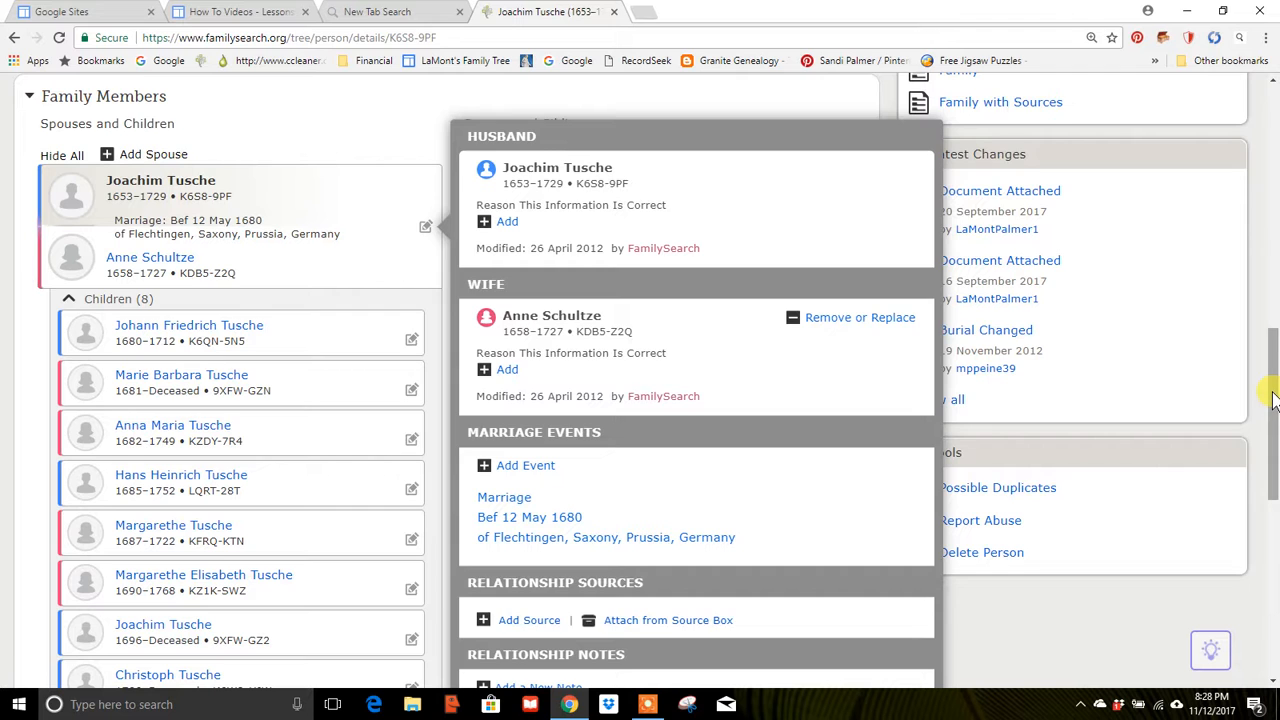
Add a relationship source that uses a memory, attaching the first document from the ofb - Flechtingen album in the gallery.
drag(1270, 425, 1275, 462)
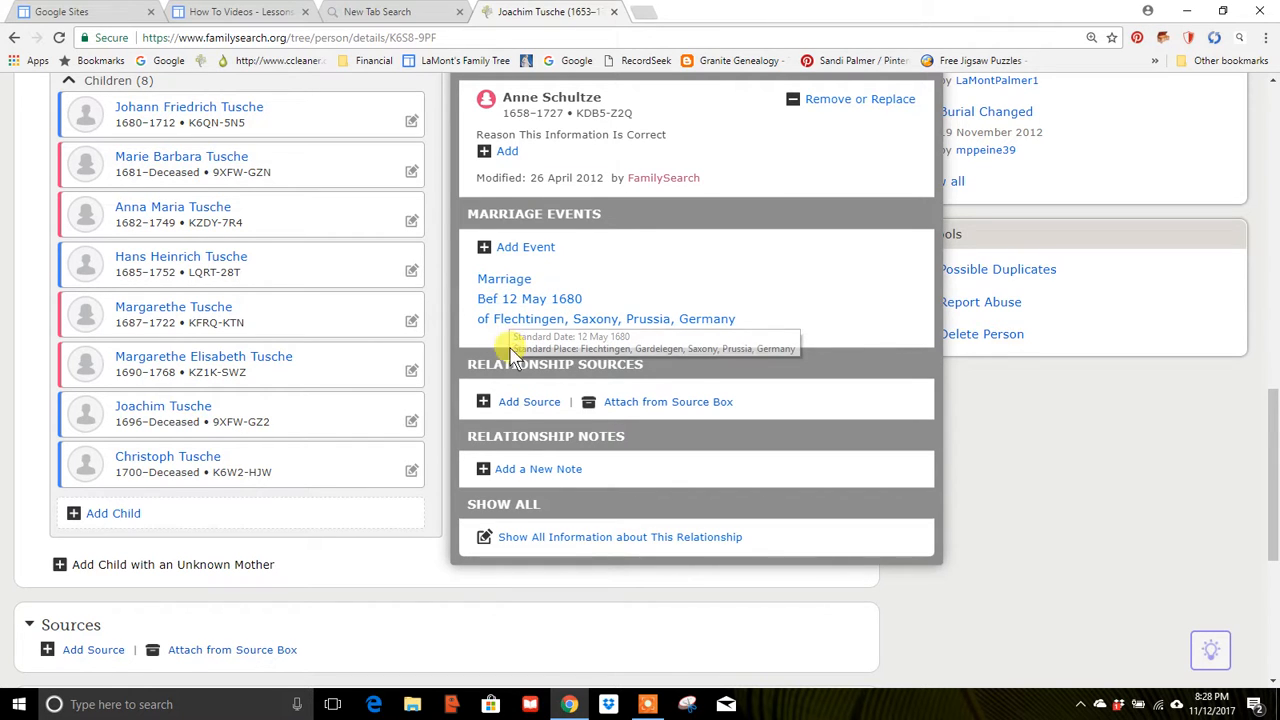
click(529, 402)
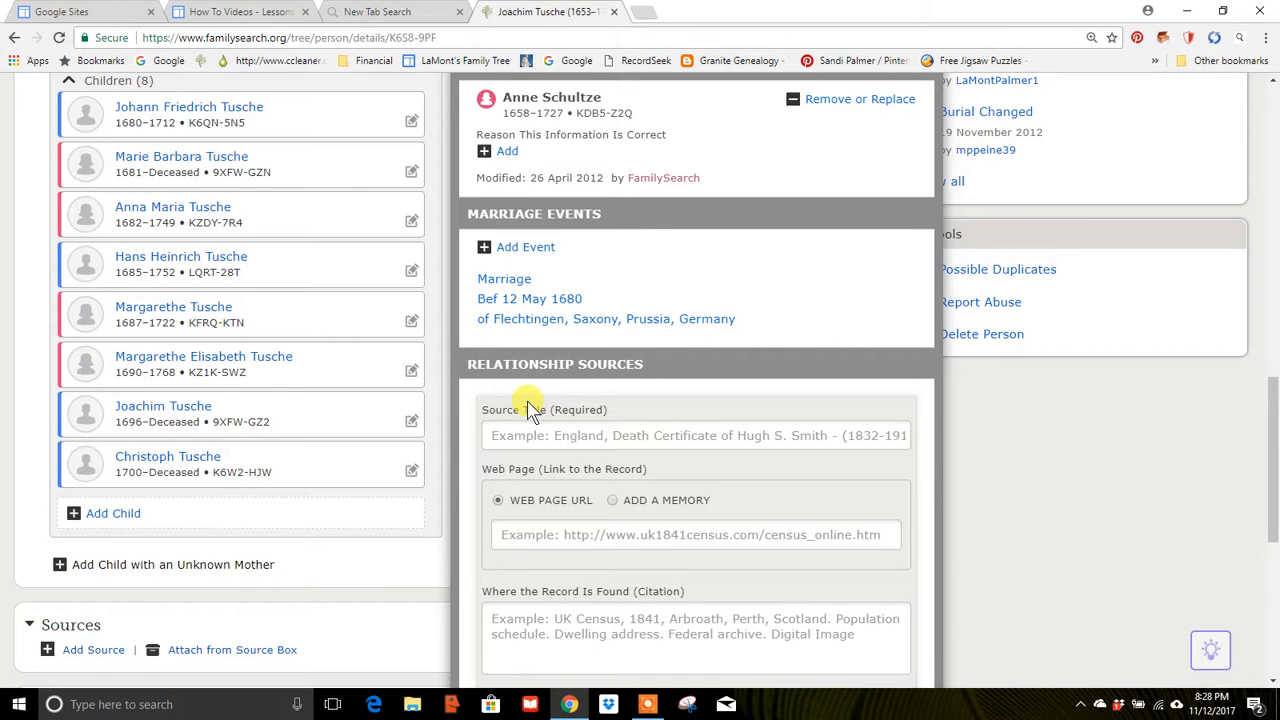
drag(1273, 388, 1273, 428)
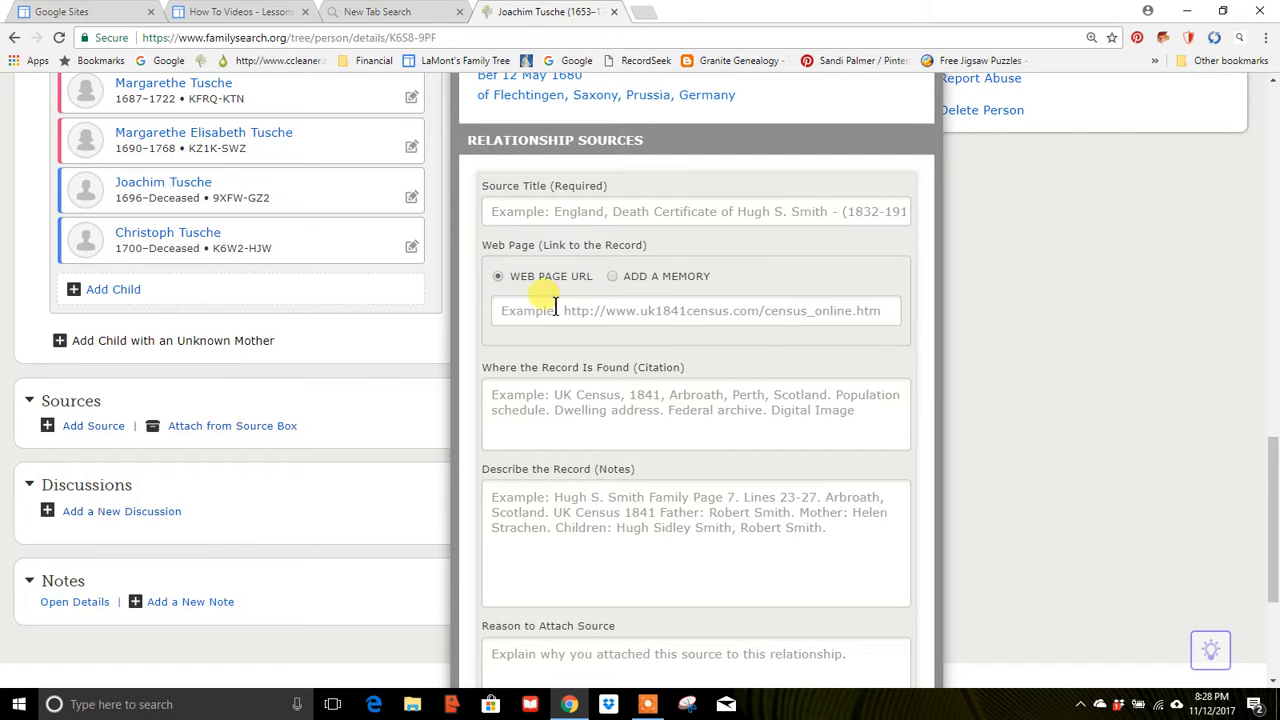
click(613, 277)
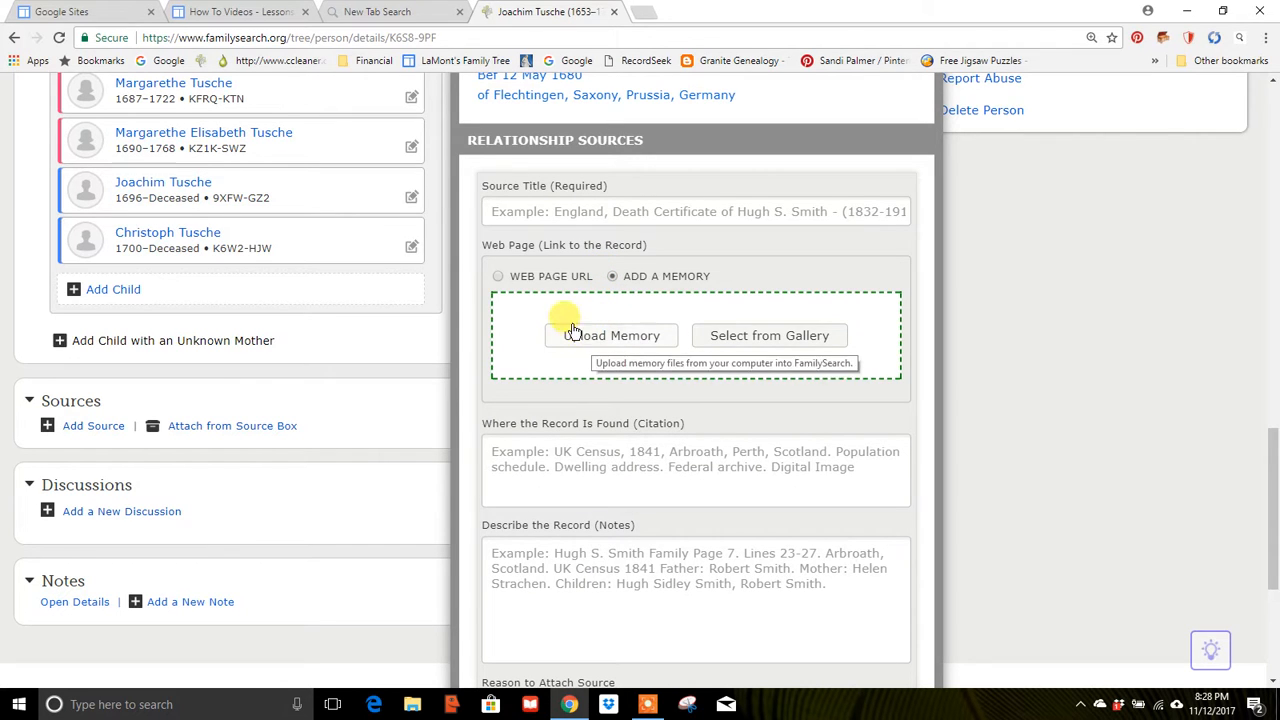
click(765, 338)
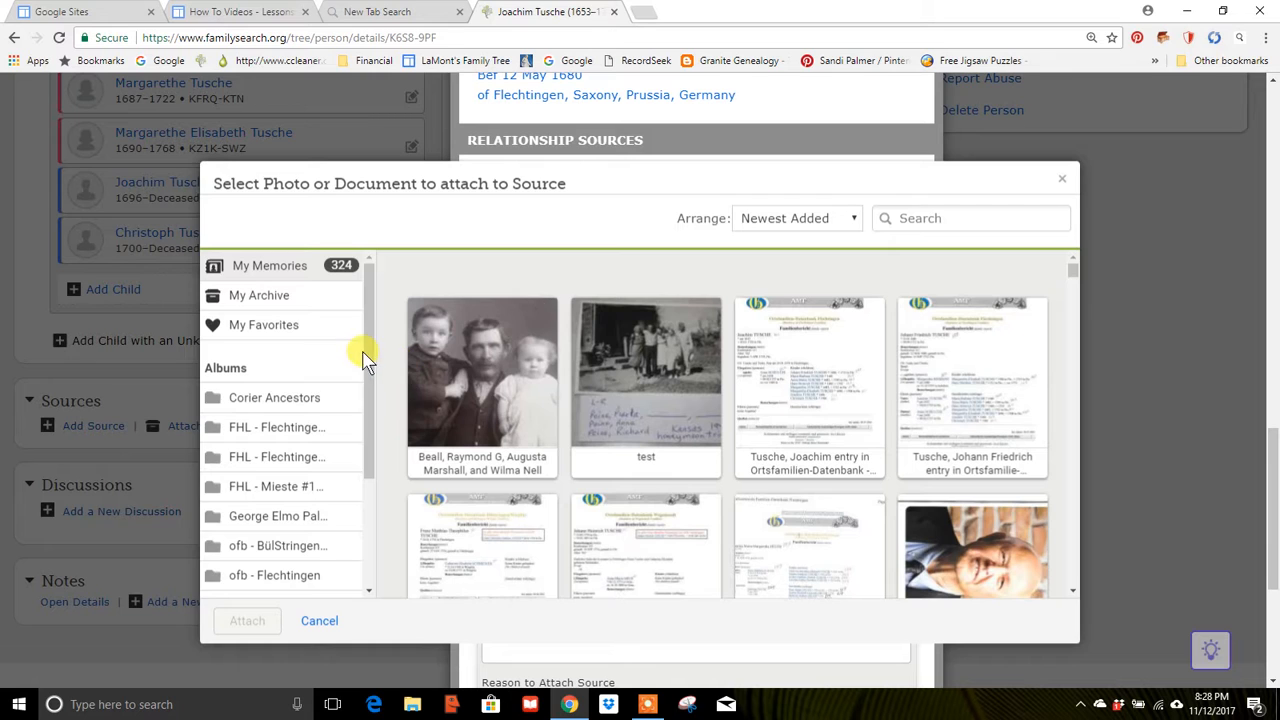
drag(366, 349, 366, 480)
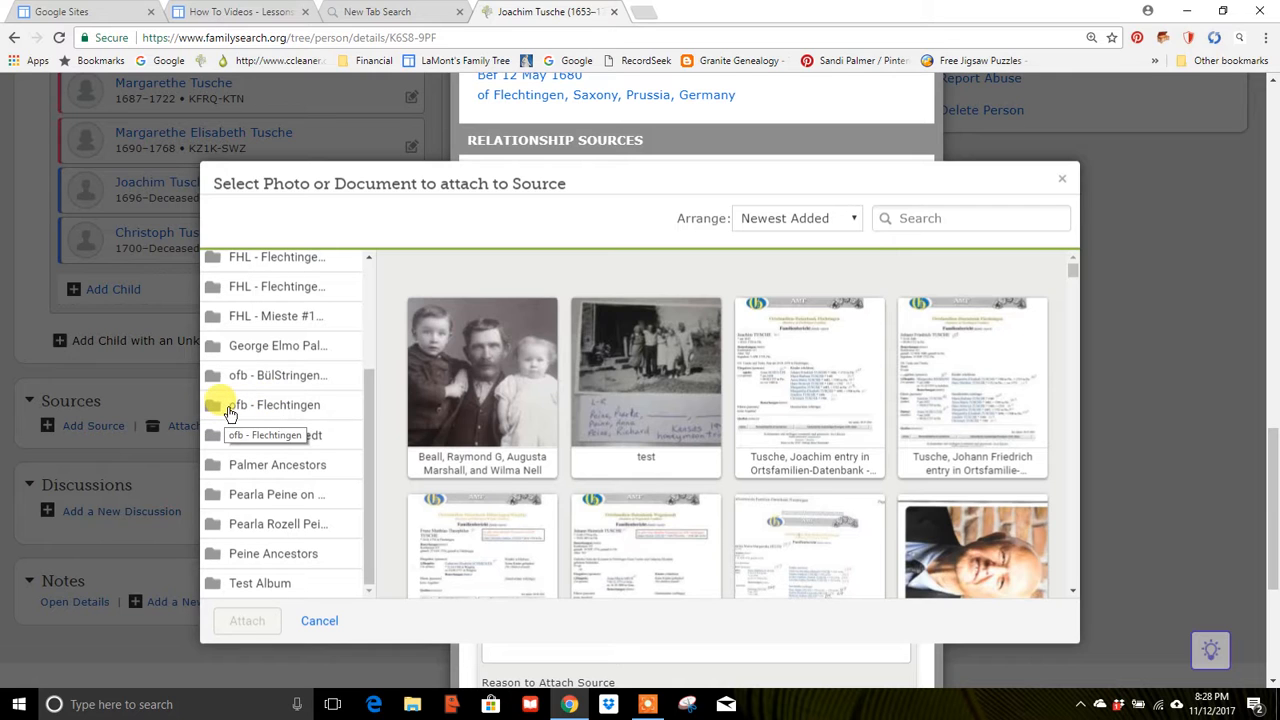
click(284, 410)
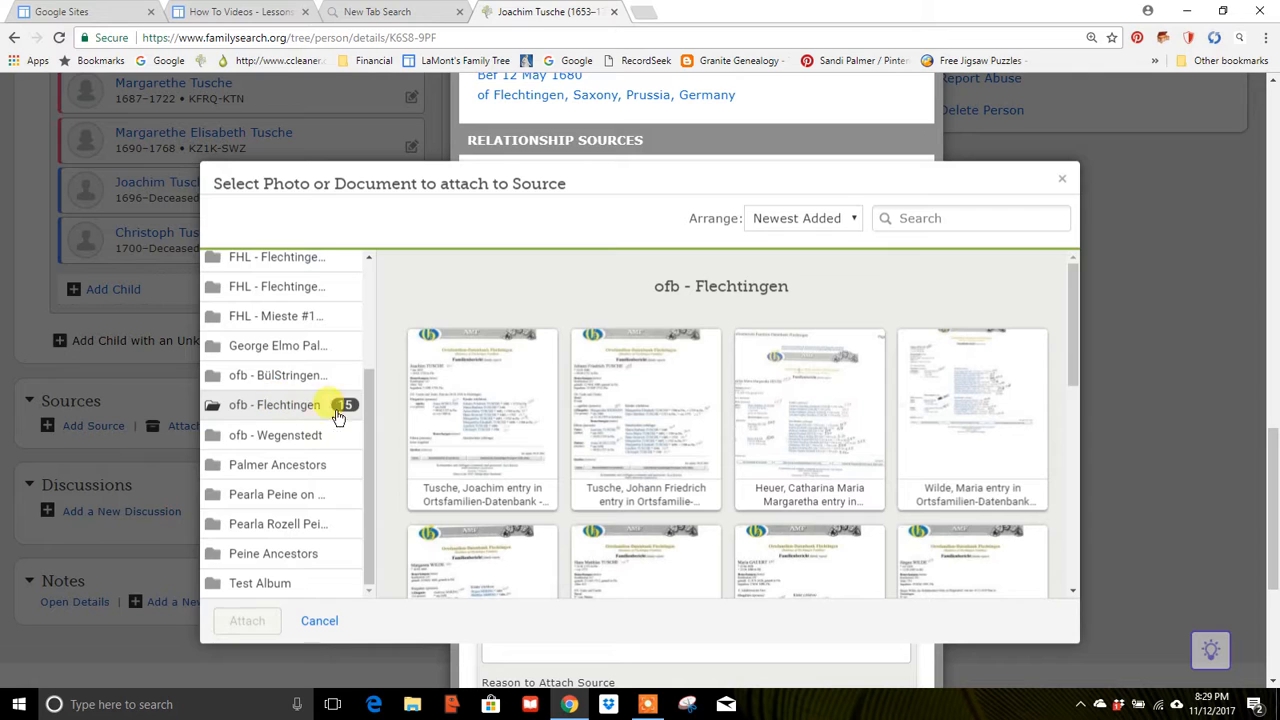
click(478, 411)
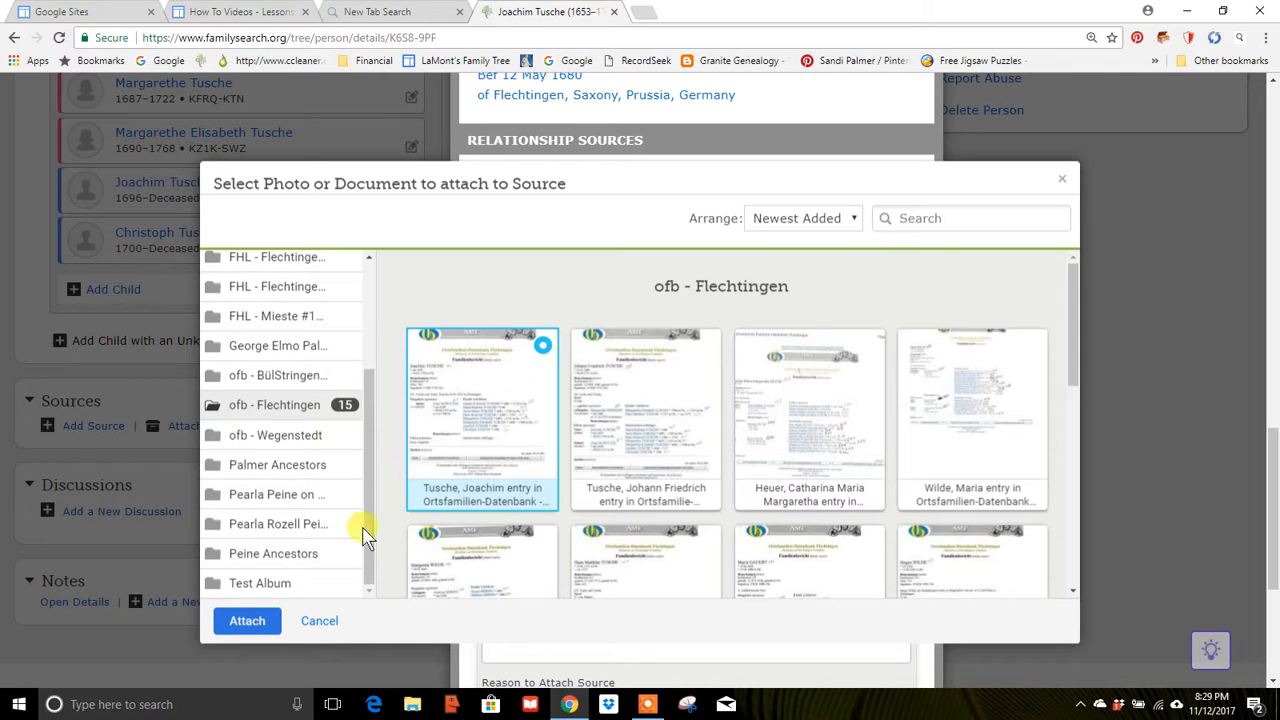
click(243, 622)
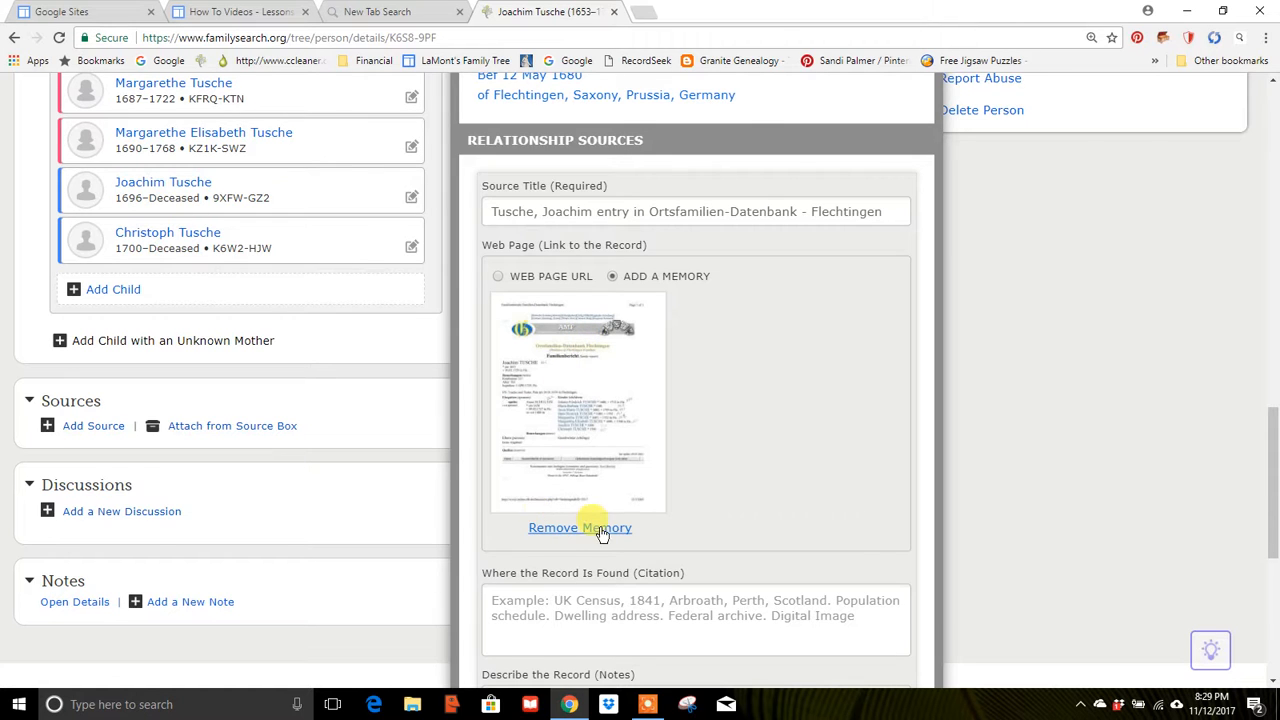
Enter the reason "This provides the date and place of their marriage", exclude the source from My Source Box, and save it.
drag(1271, 433, 1273, 463)
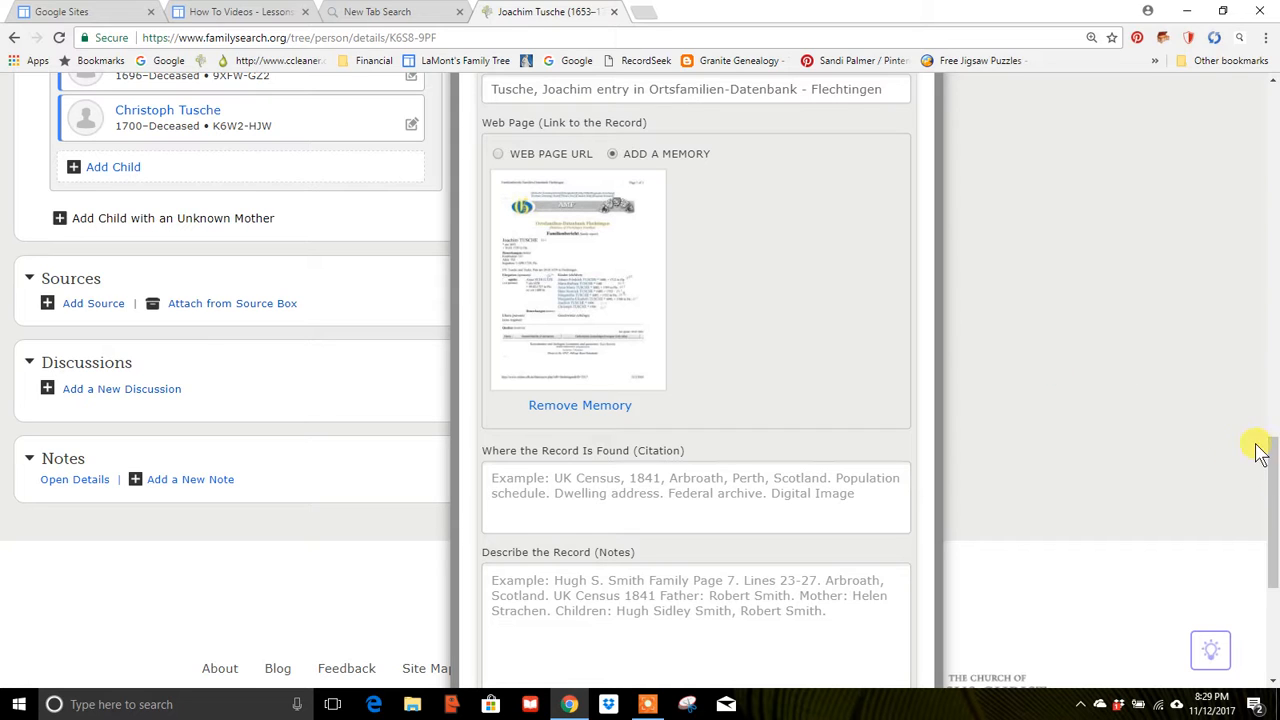
drag(1270, 458, 1271, 510)
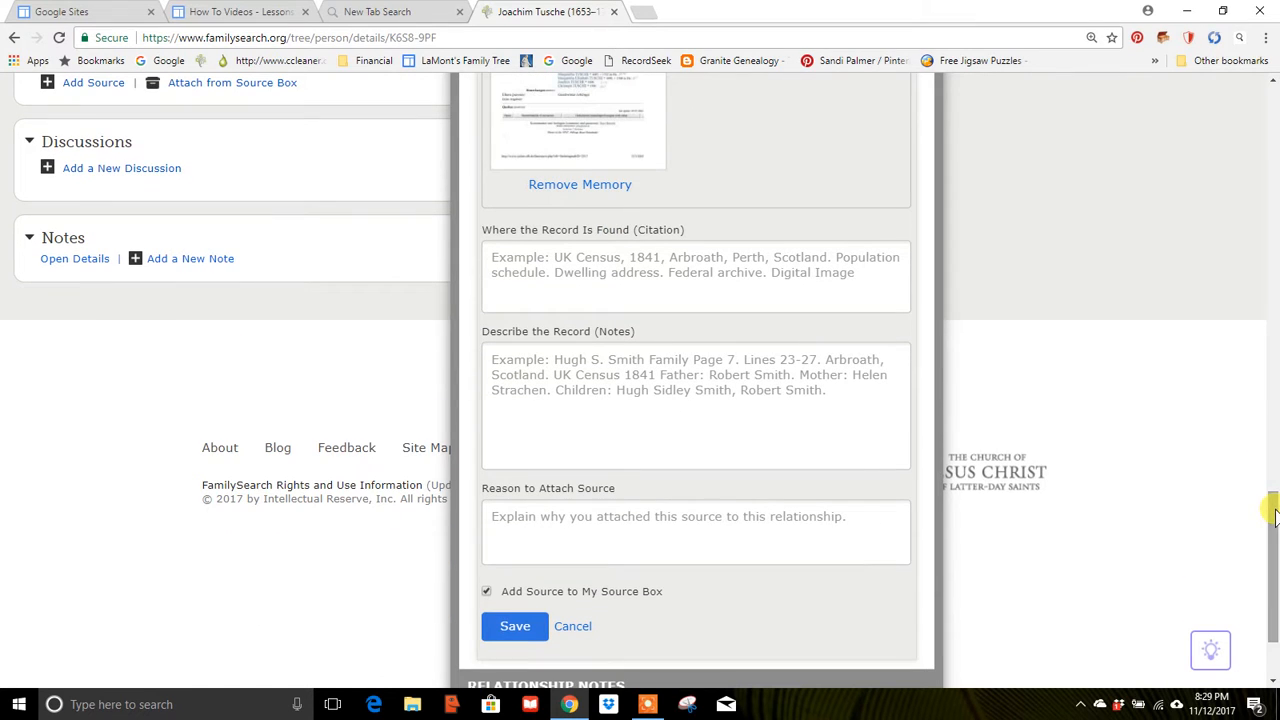
click(491, 520)
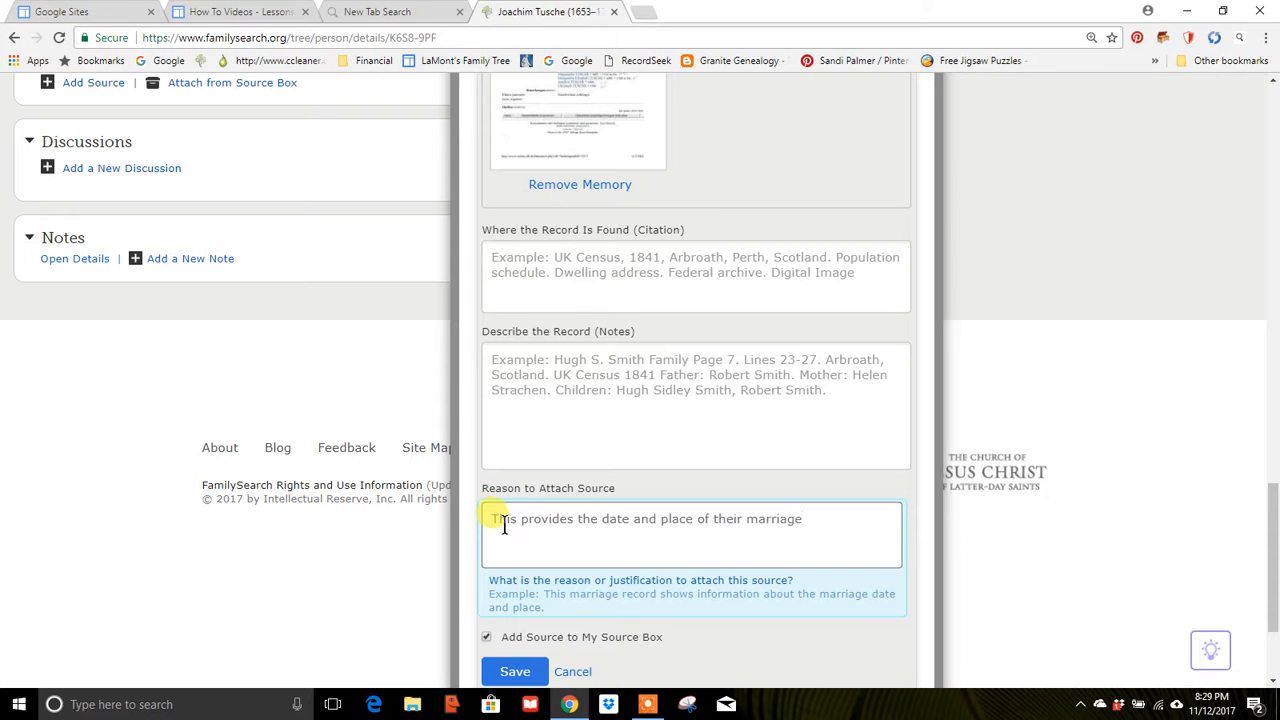
click(486, 637)
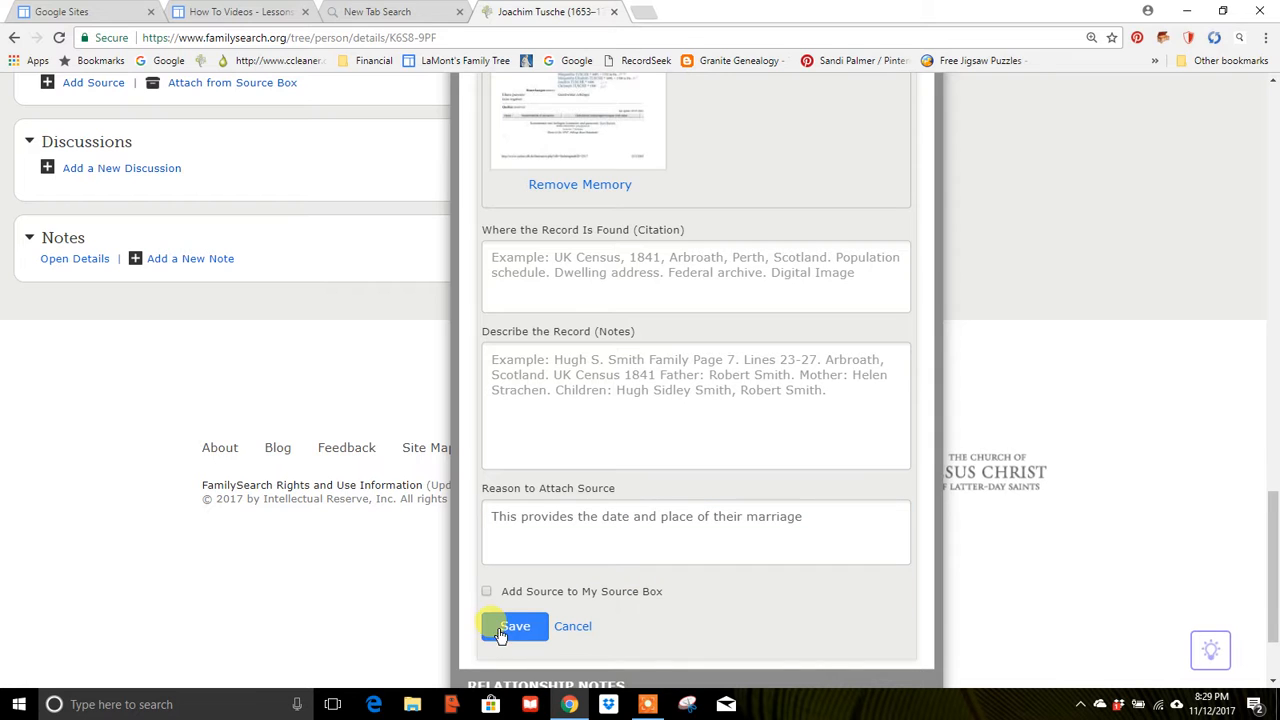
click(515, 627)
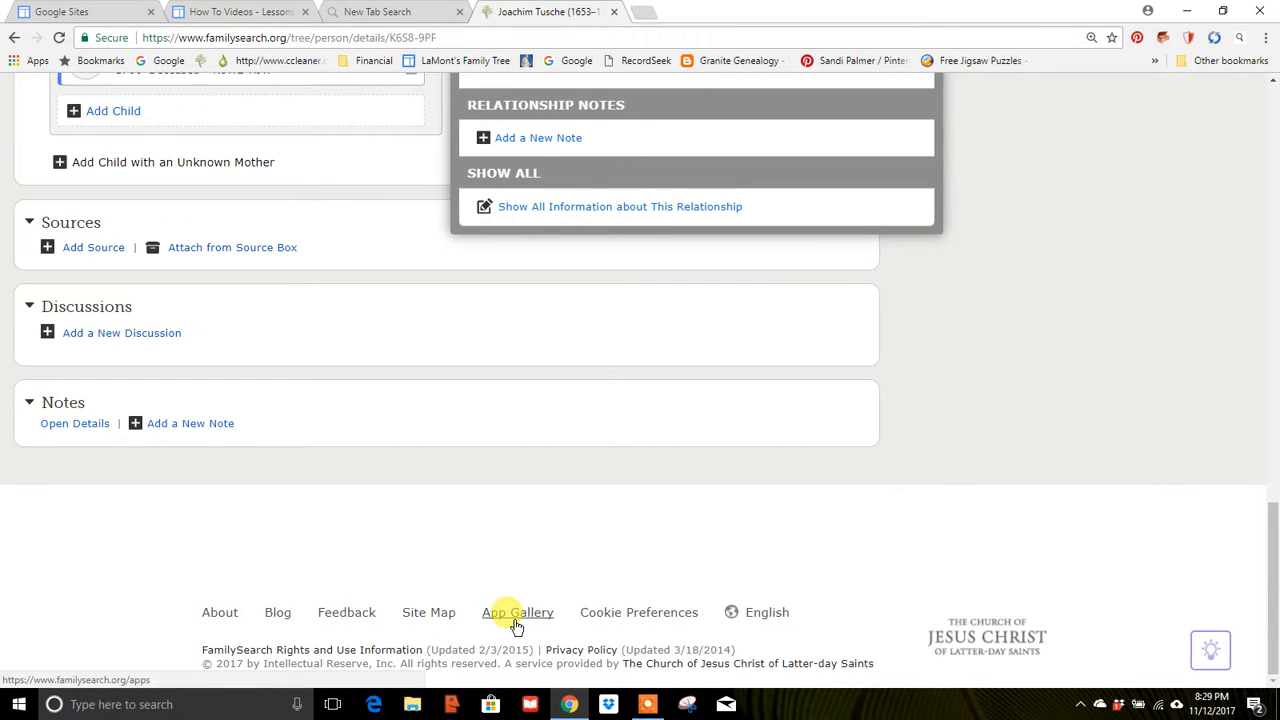
View the details of the newly attached relationship source, then close the couple relationship window.
scroll(505, 618, up, 1)
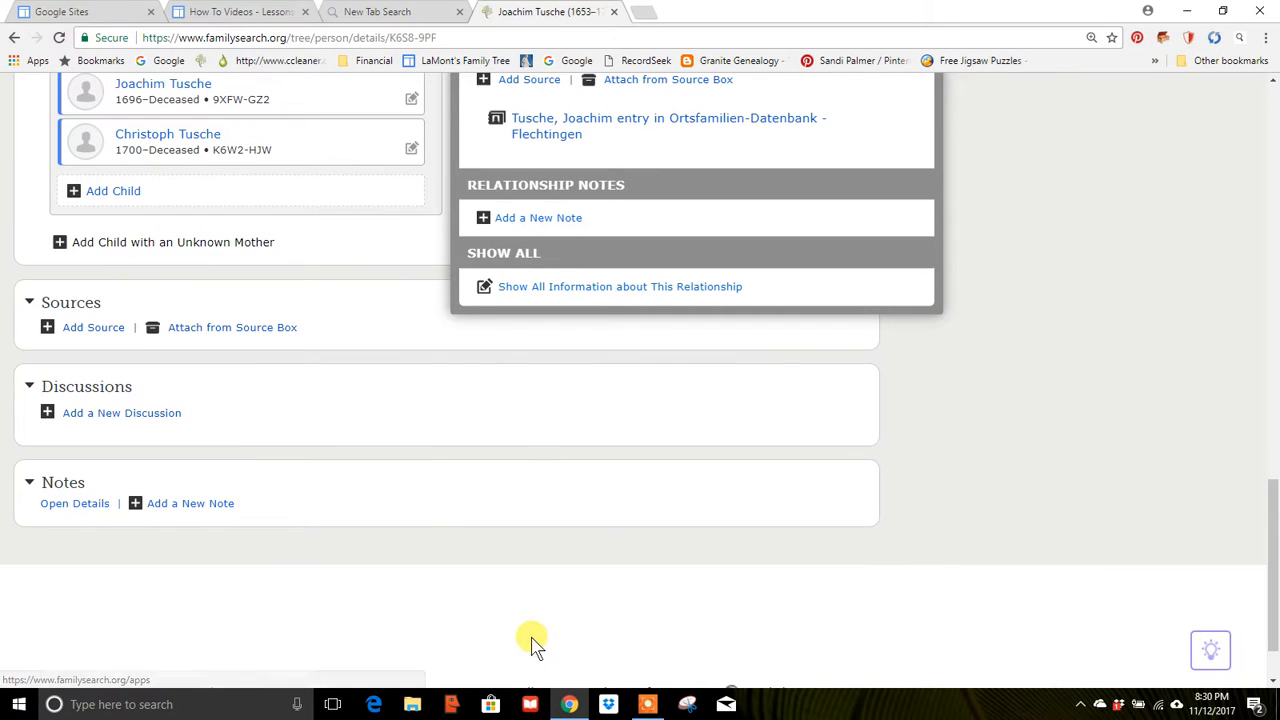
drag(1270, 530, 1270, 476)
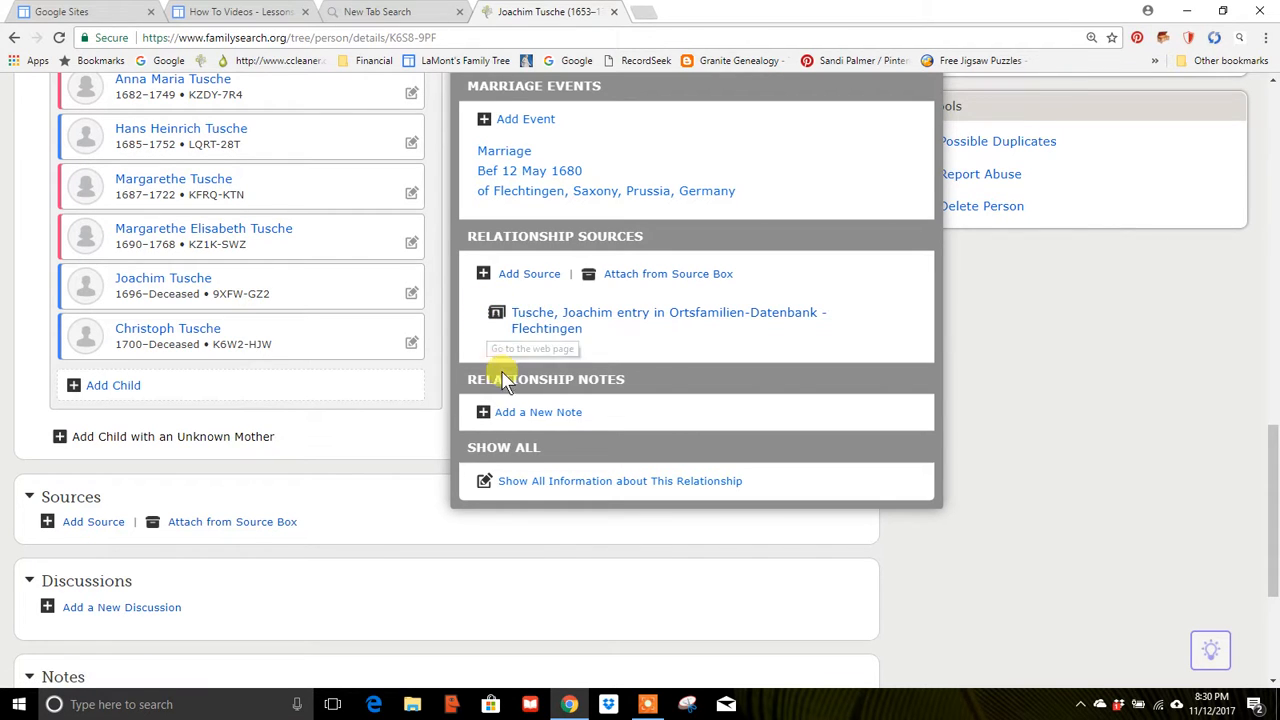
click(572, 320)
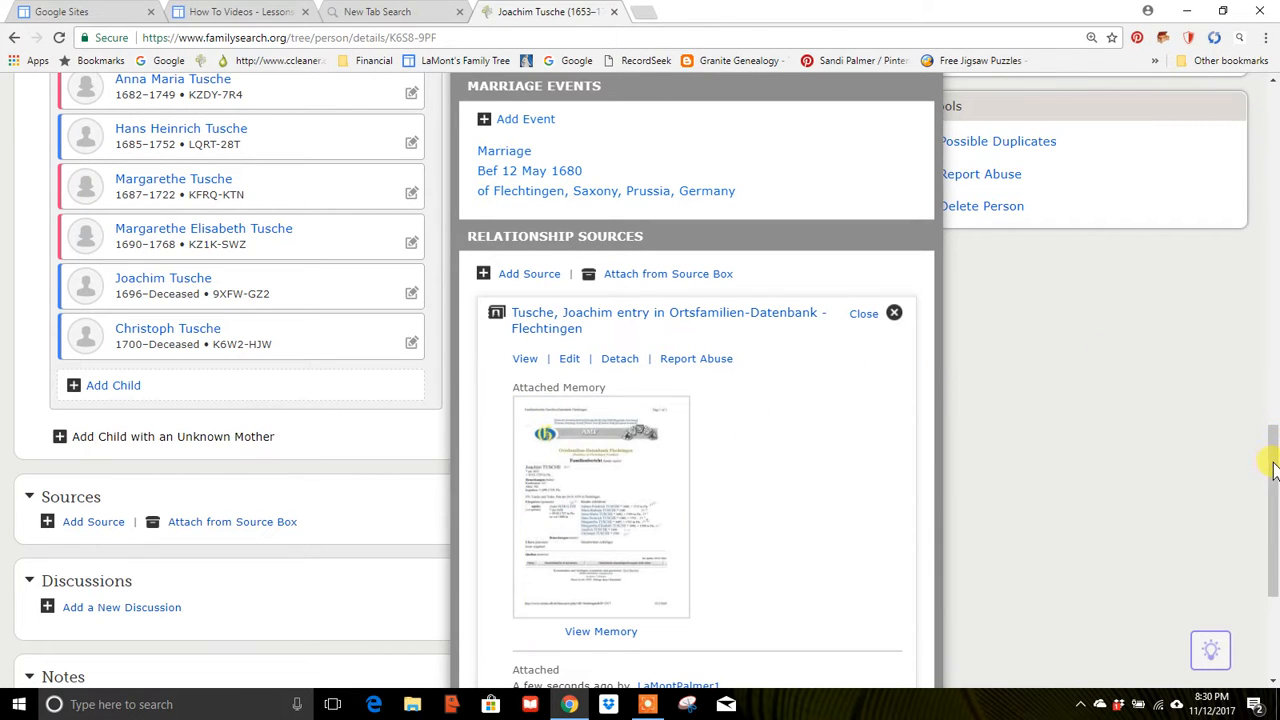
click(1237, 510)
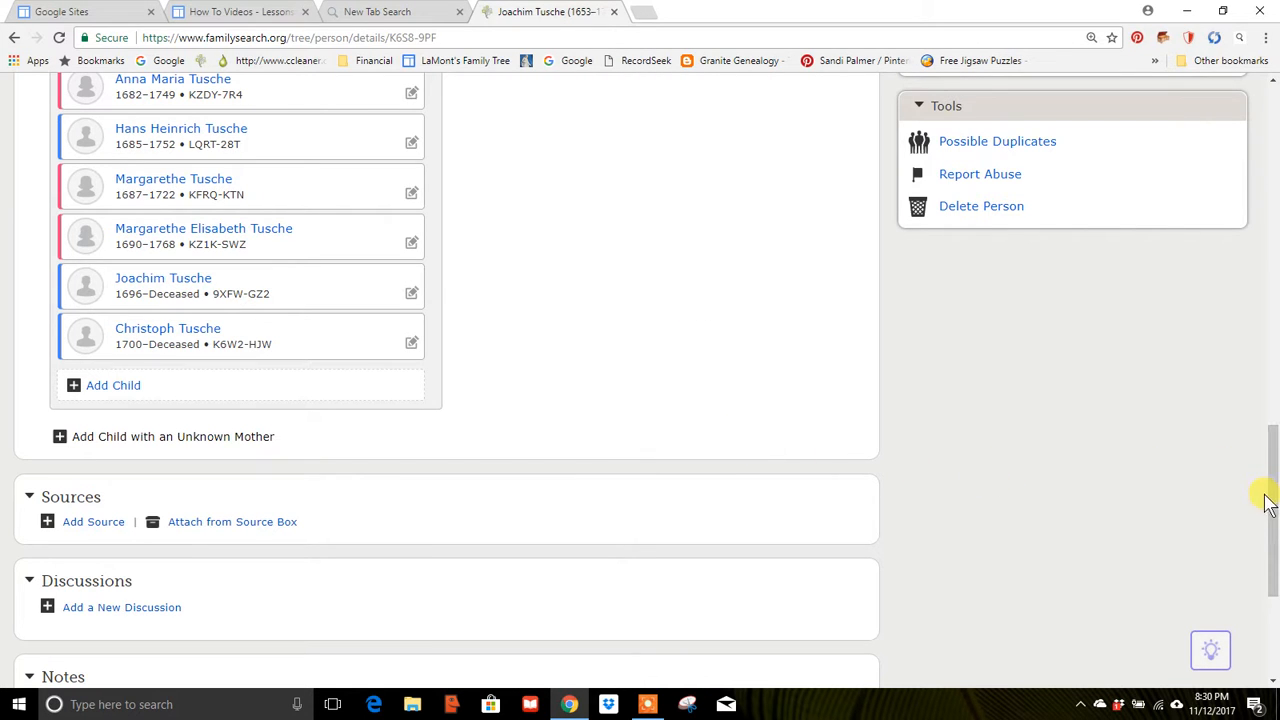
Reopen the couple relationship and review its marriage event and relationship sources.
drag(1271, 500, 1273, 388)
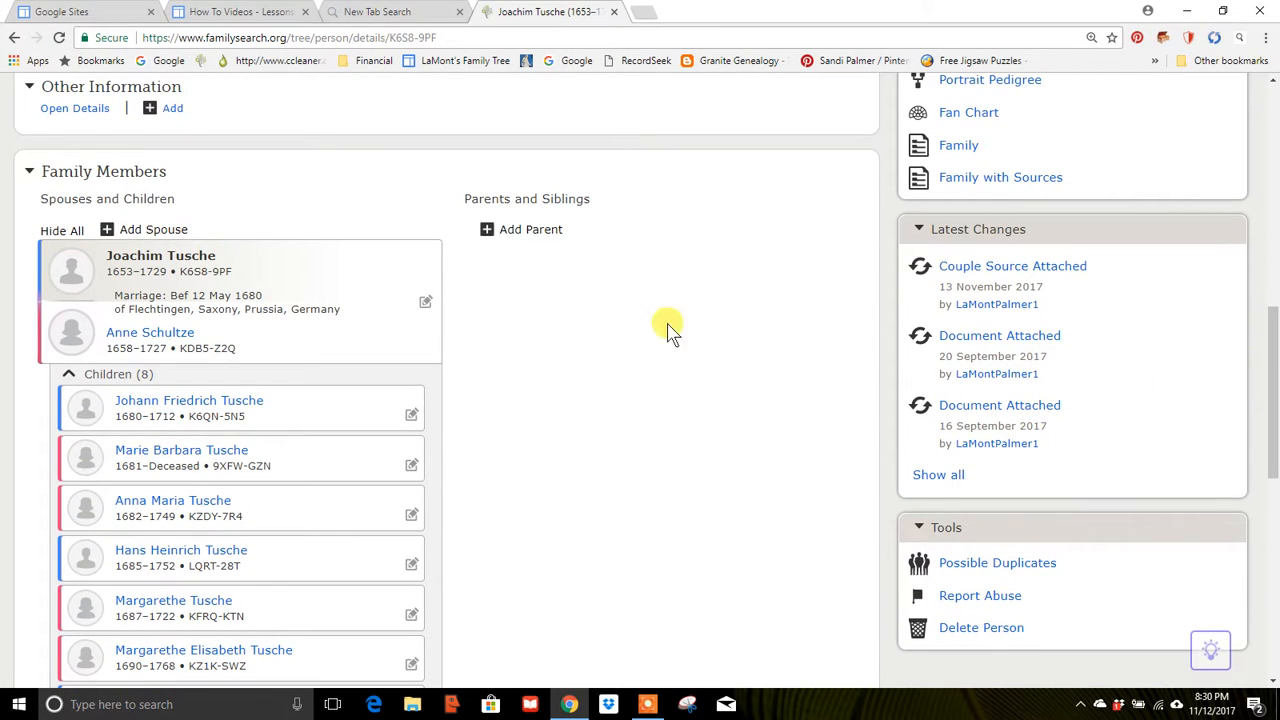
click(425, 302)
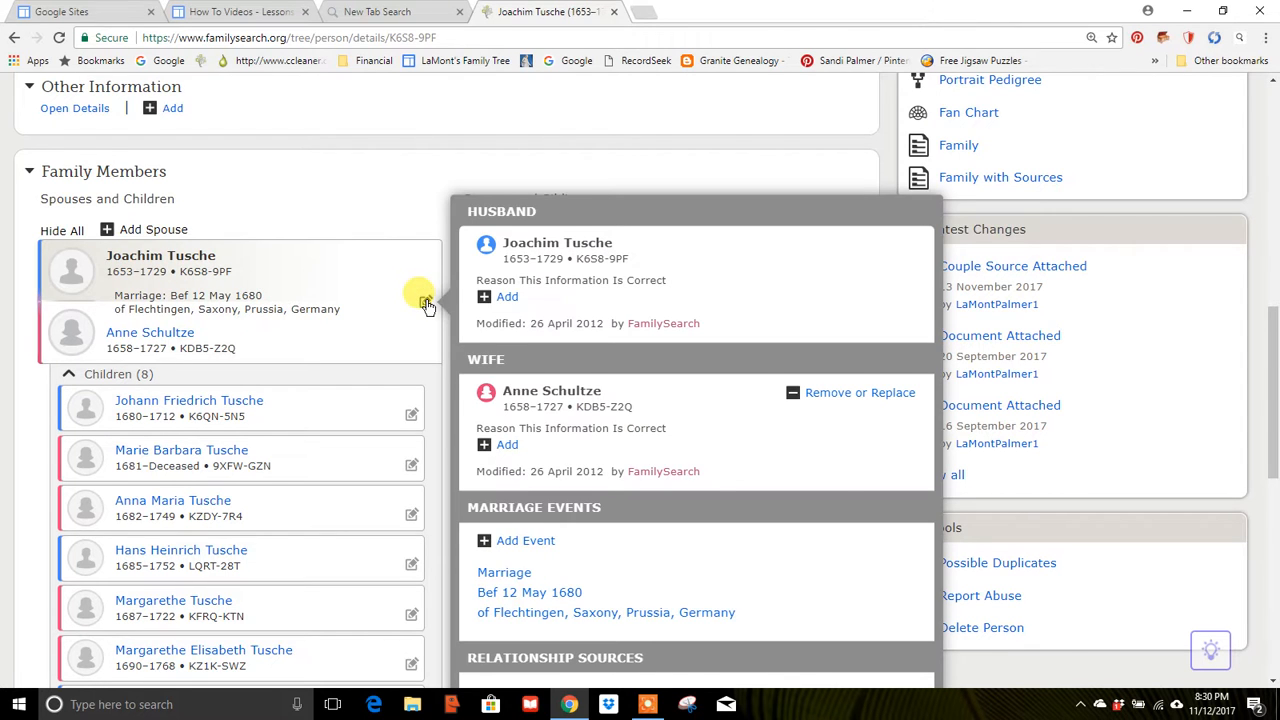
drag(1271, 425, 1275, 525)
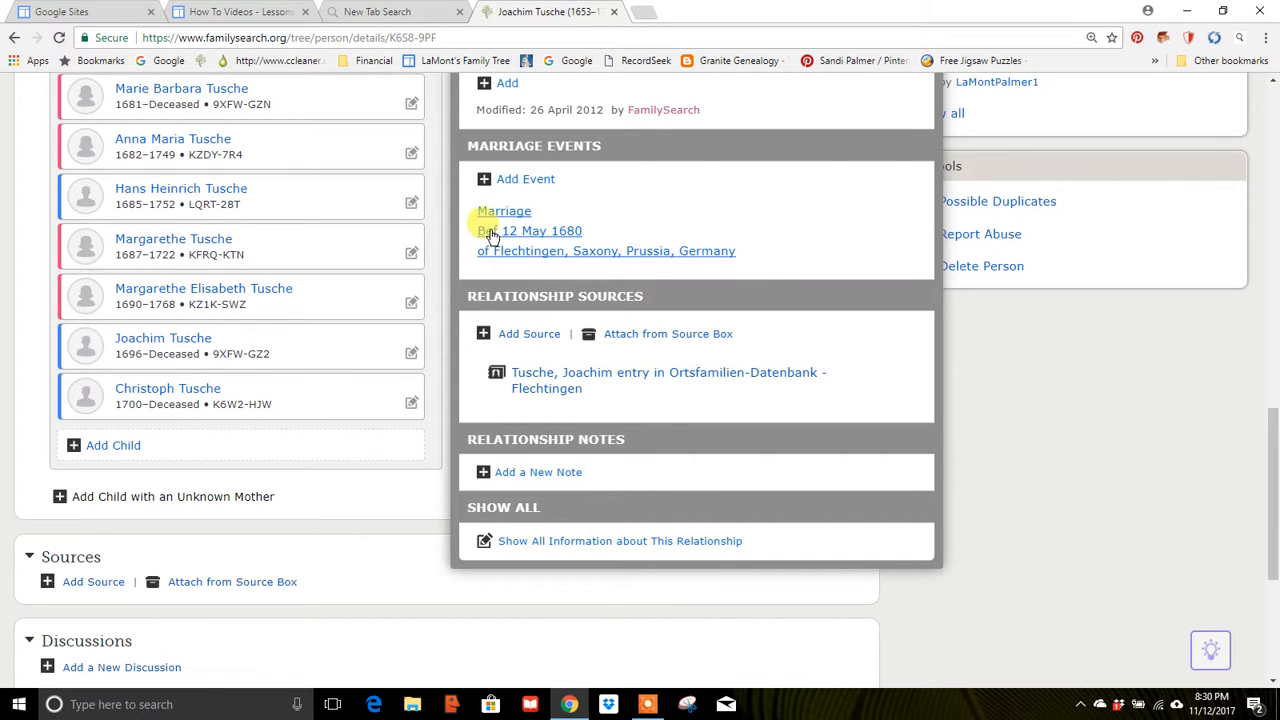
mouse_move(515, 233)
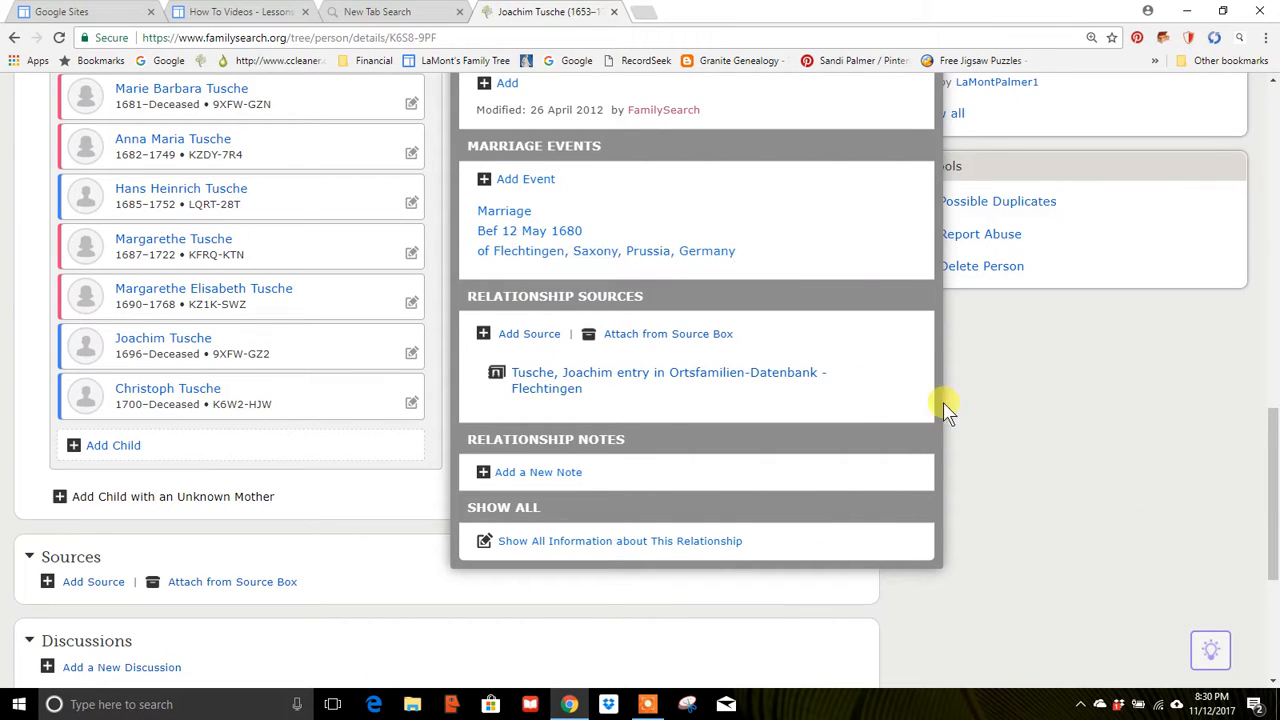
Expand the source under the couple's relationship sources and review its attached memory and the reason it is attached.
drag(1270, 505, 1275, 470)
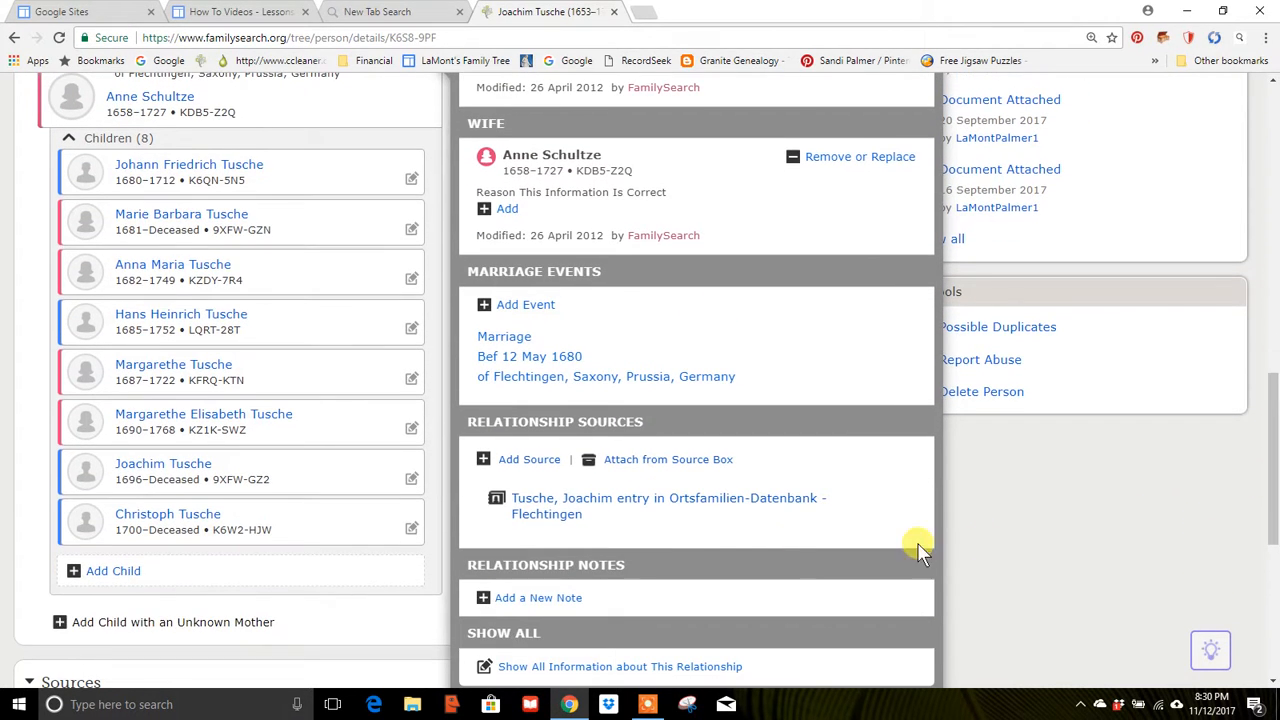
click(590, 503)
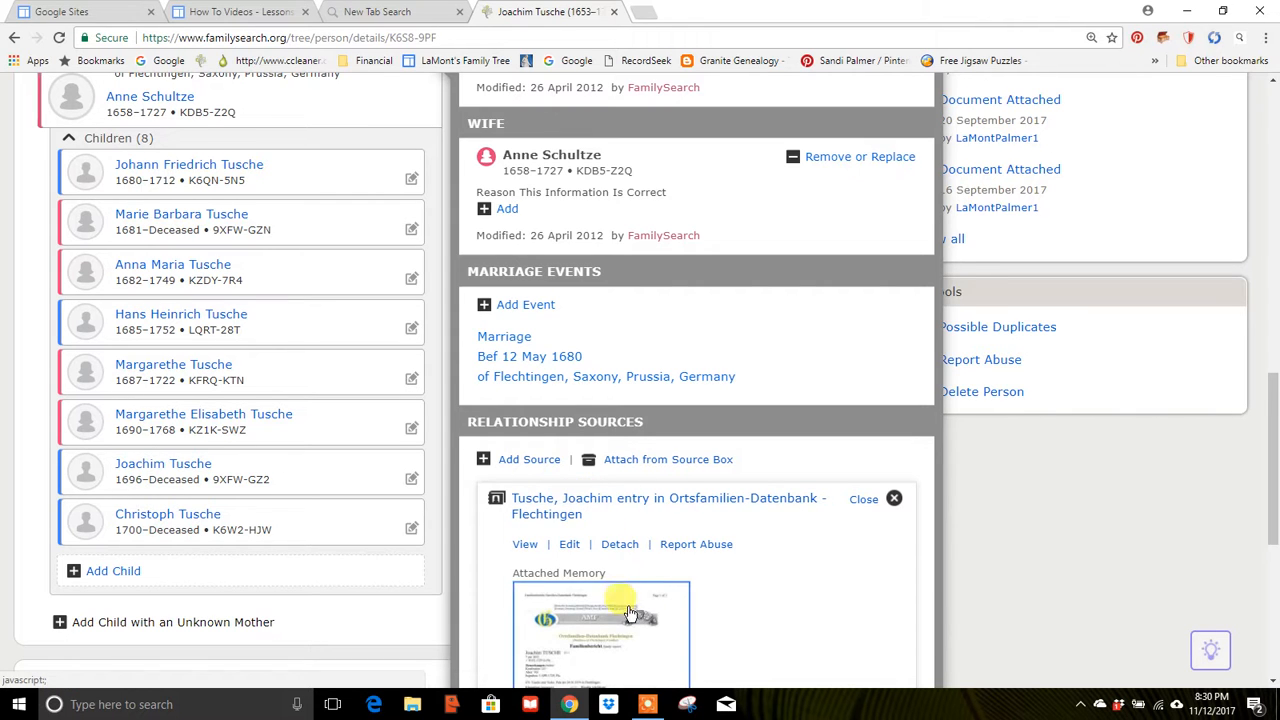
scroll(1266, 428, down, 4)
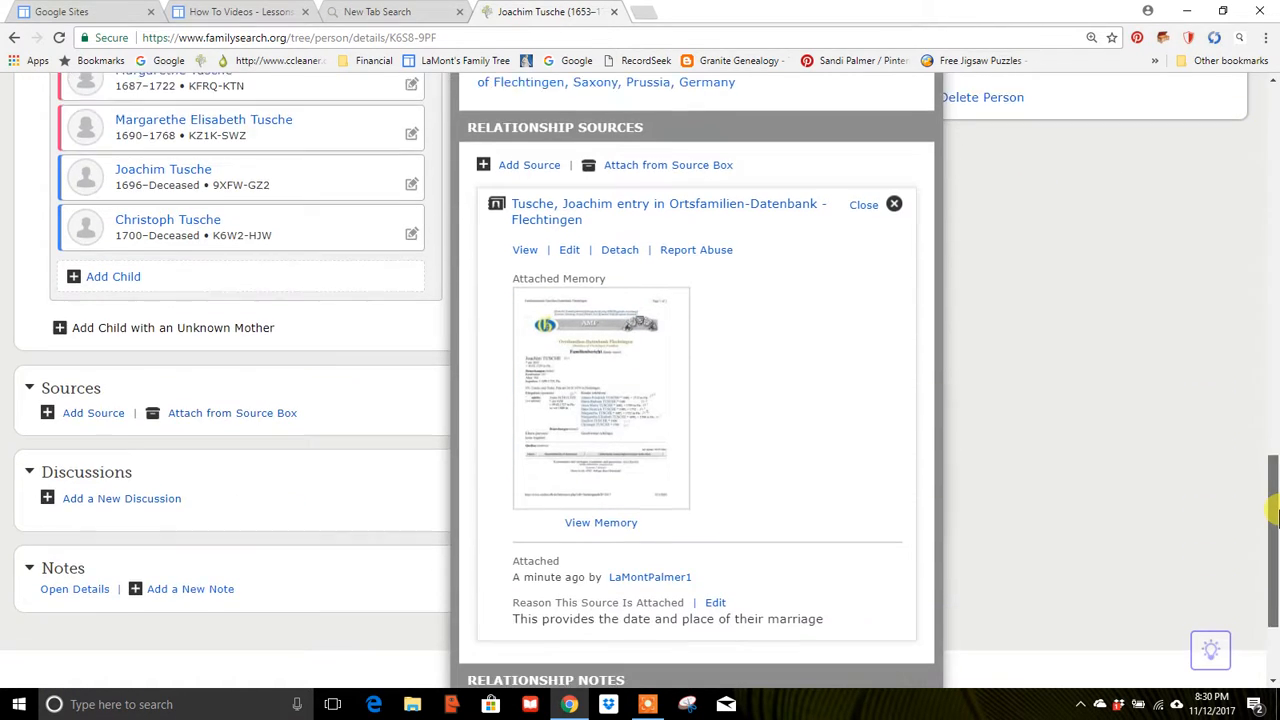
Open the source's attached memory and examine the family report document, the tagged people and the memory's details.
click(603, 322)
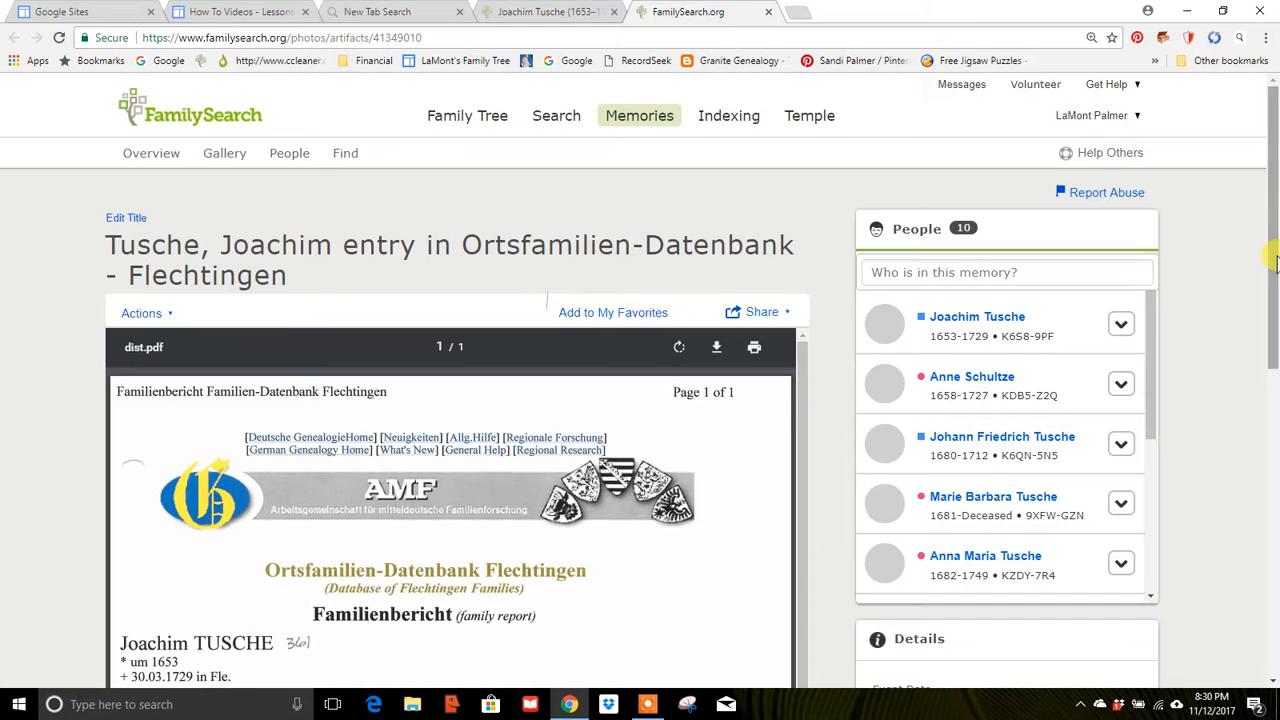
drag(1275, 262, 1275, 440)
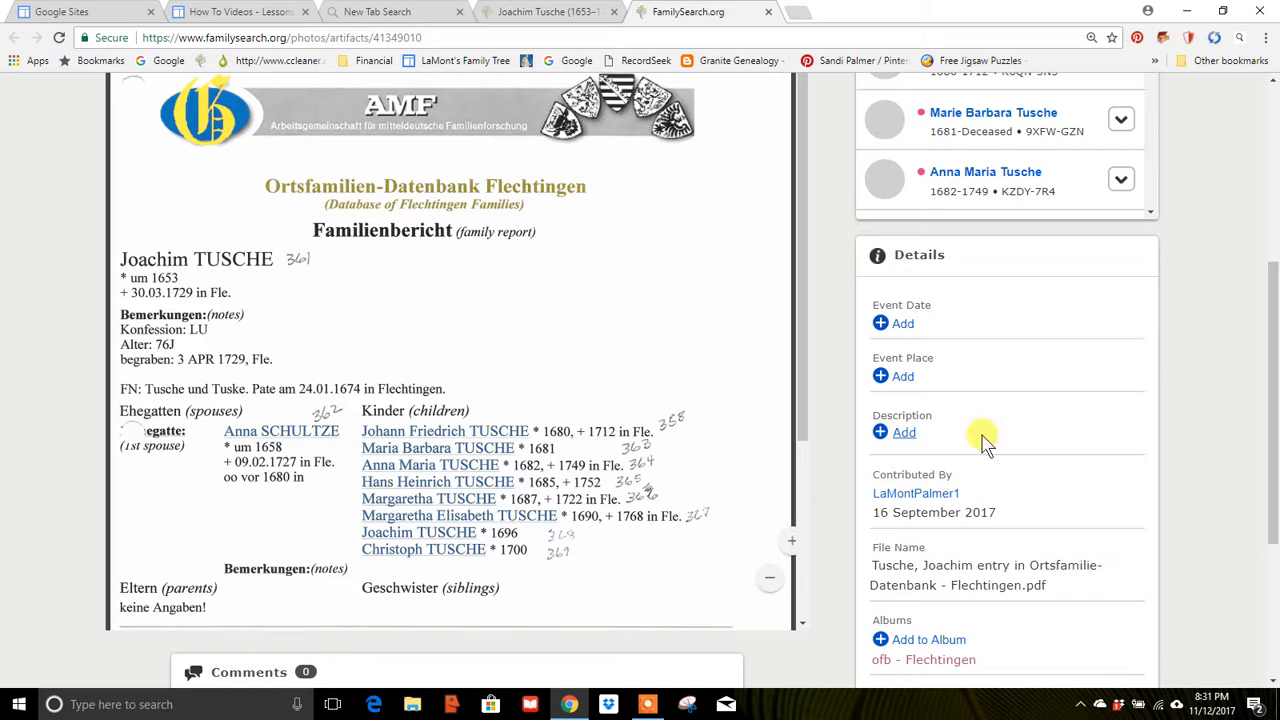
scroll(1270, 450, up, 4)
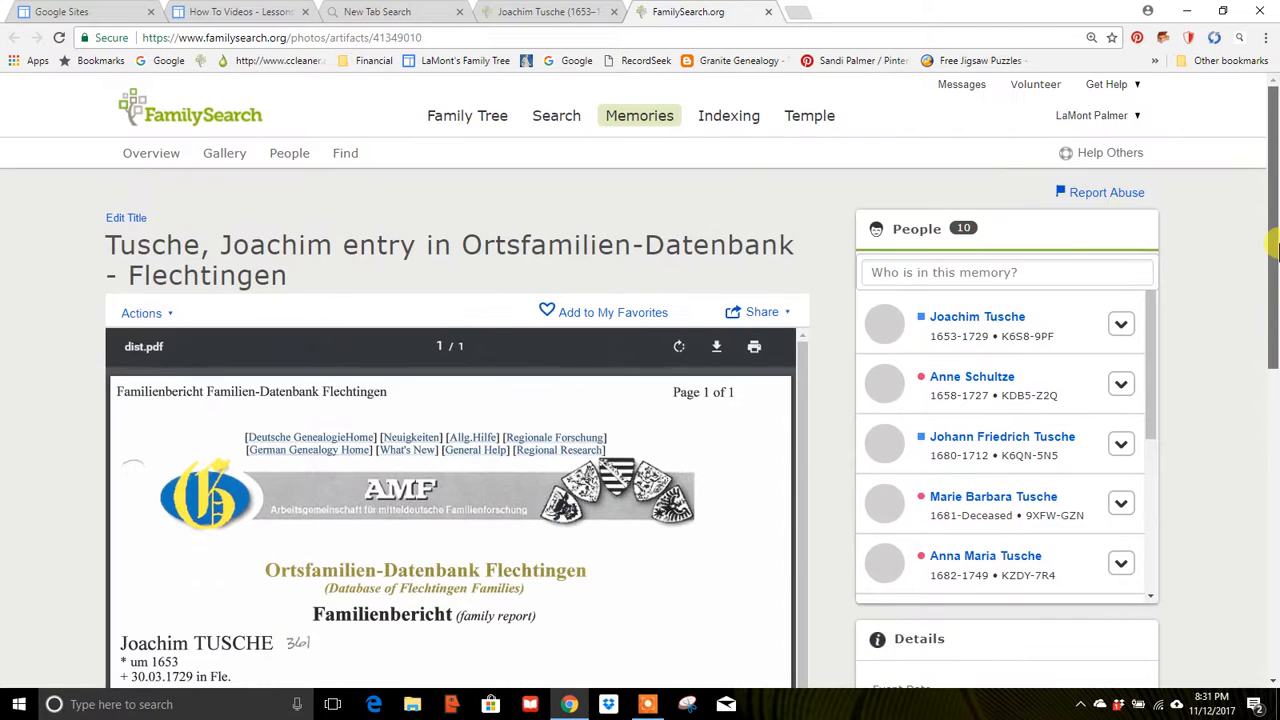